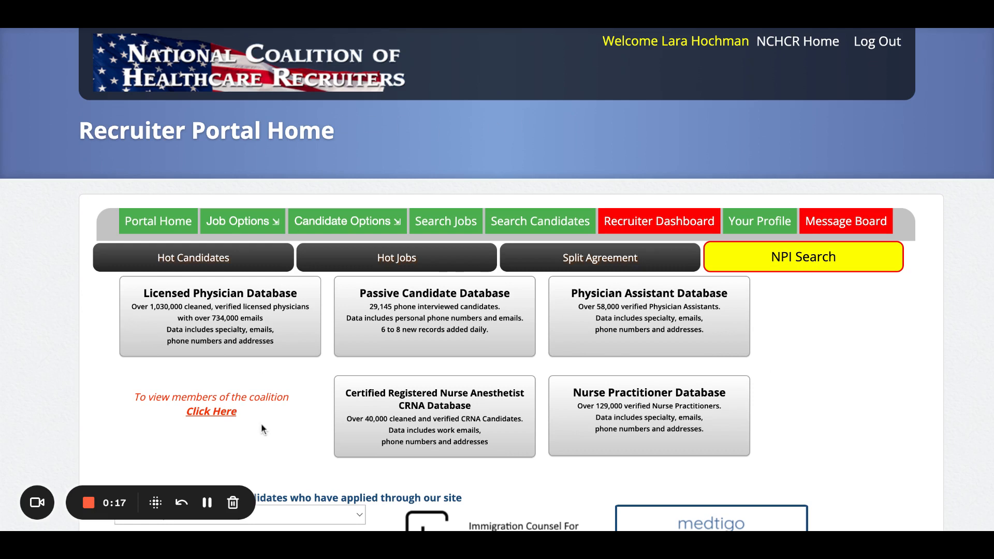
- Sign back in as the recruiter and start a blank Physician New Candidate Profile
{"action": "mouse_move", "coordinate": [346, 223]}
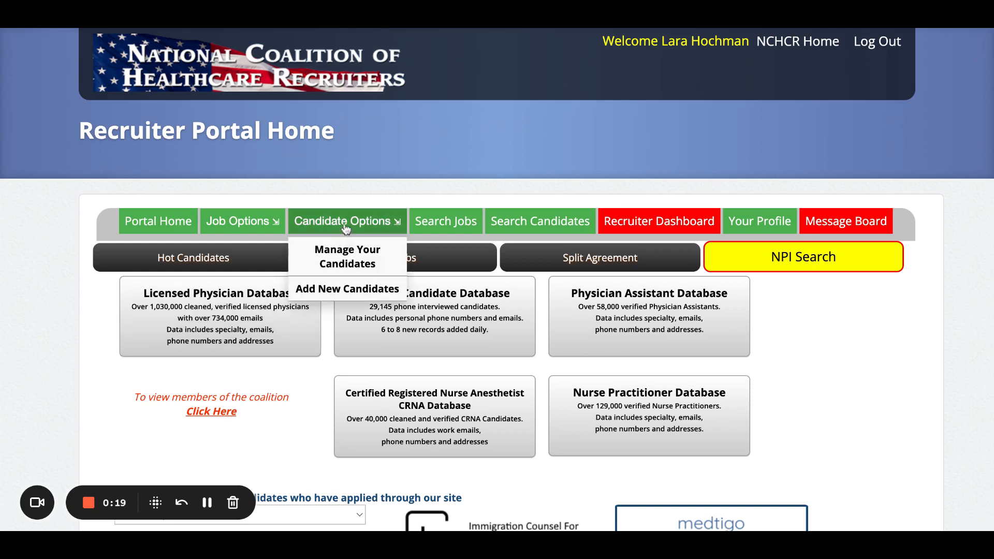
{"action": "left_click", "coordinate": [351, 294]}
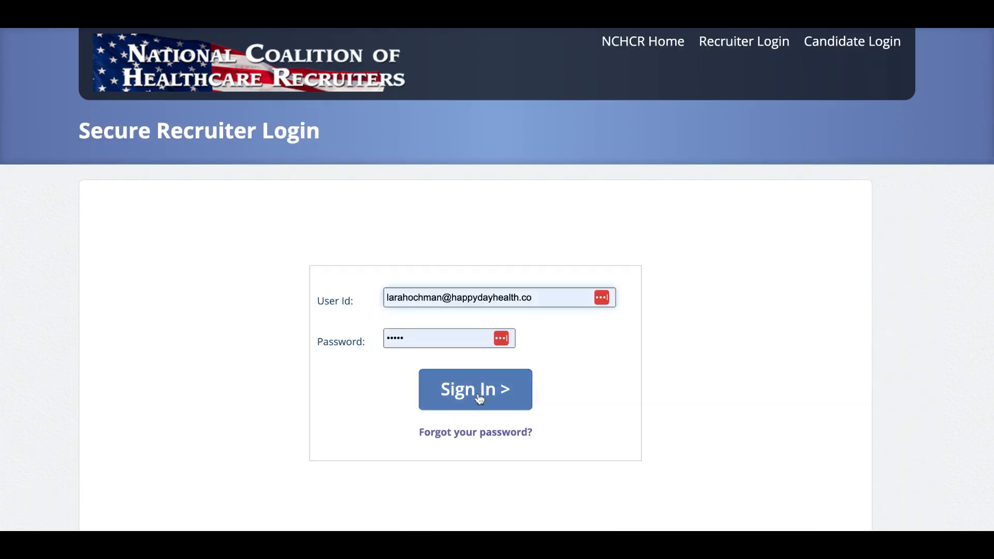
{"action": "left_click", "coordinate": [479, 399]}
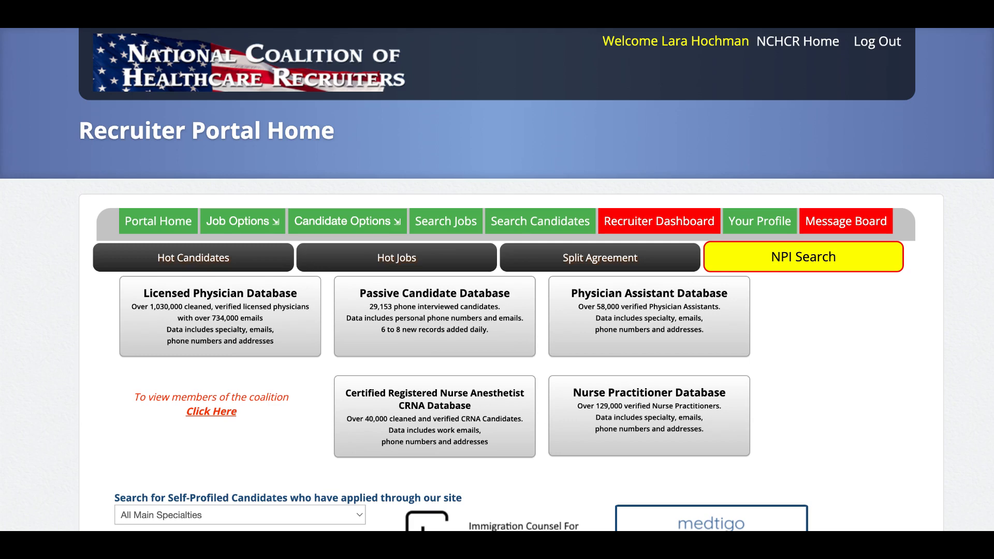
{"action": "mouse_move", "coordinate": [367, 221]}
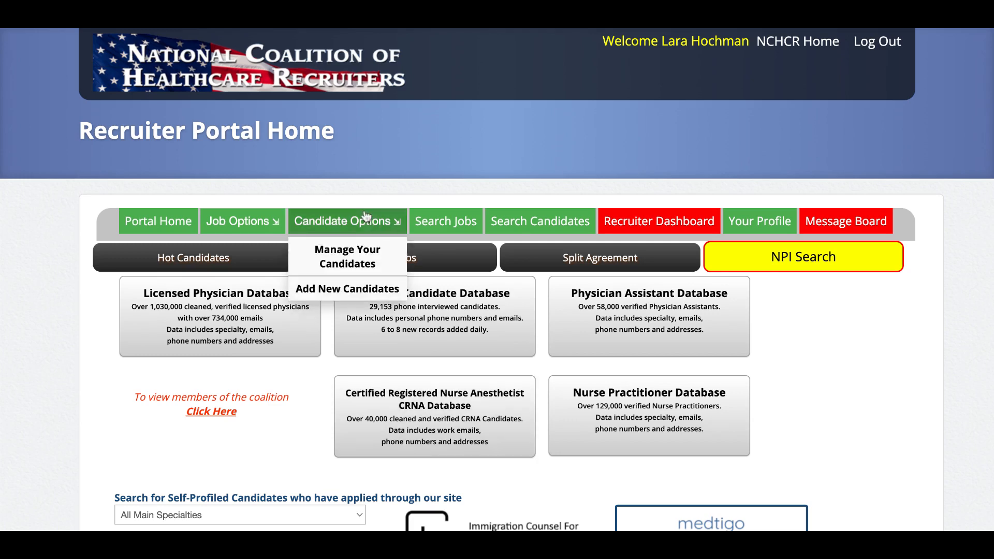
{"action": "left_click", "coordinate": [340, 289]}
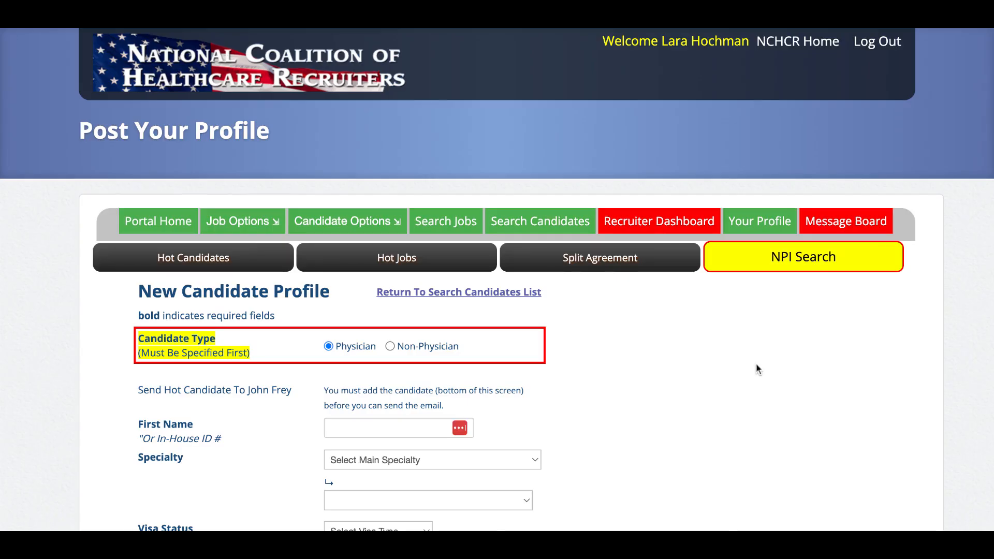
{"action": "scroll", "coordinate": [756, 362], "scroll_direction": "down", "scroll_amount": 2}
{"action": "scroll", "coordinate": [756, 369], "scroll_direction": "down", "scroll_amount": 1}
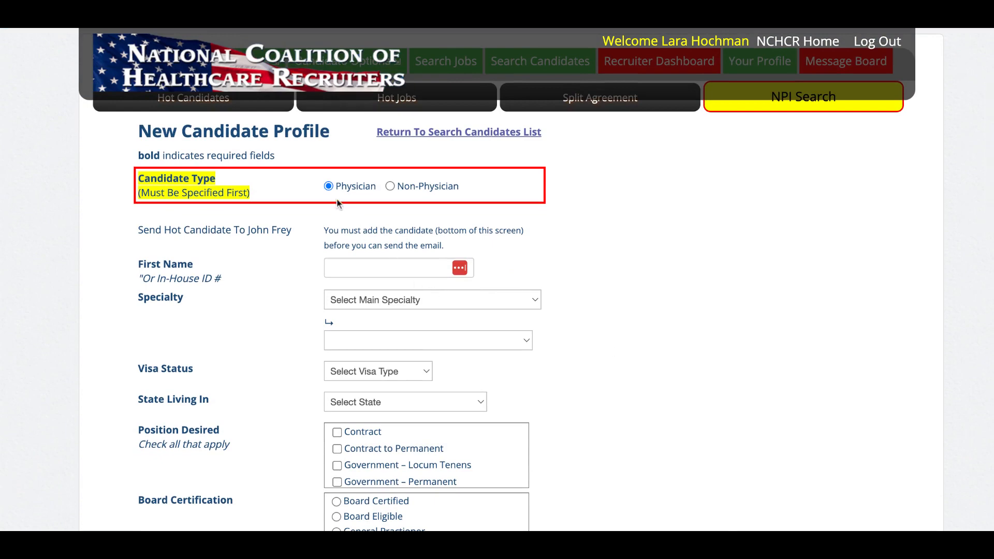
{"action": "left_click", "coordinate": [391, 188]}
{"action": "scroll", "coordinate": [686, 362], "scroll_direction": "down", "scroll_amount": 4}
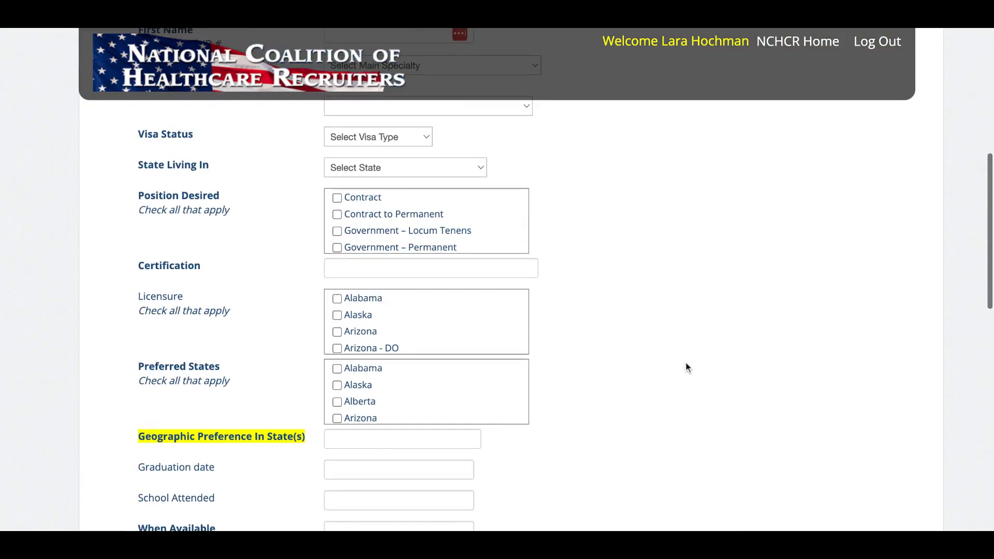
{"action": "scroll", "coordinate": [687, 366], "scroll_direction": "up", "scroll_amount": 2}
{"action": "scroll", "coordinate": [687, 368], "scroll_direction": "up", "scroll_amount": 3}
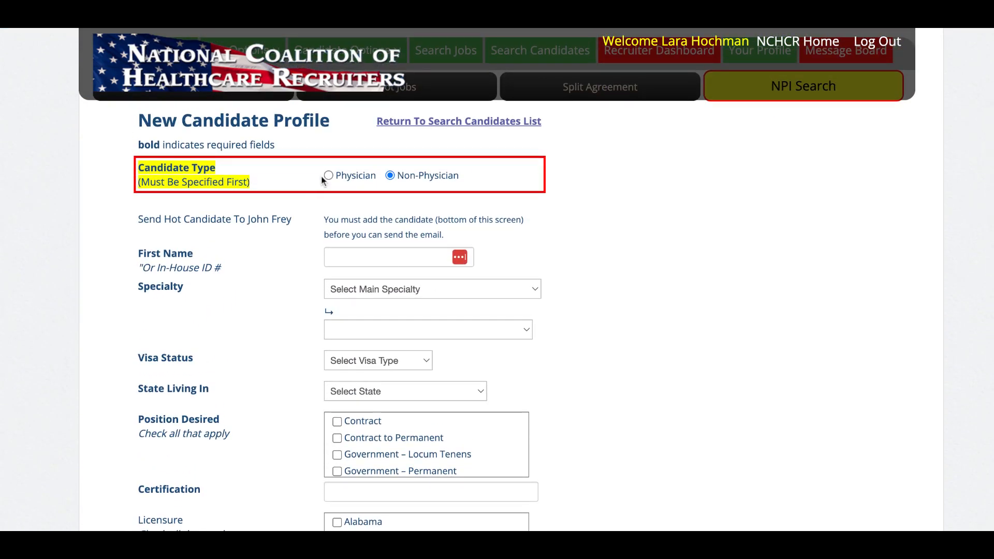
{"action": "left_click", "coordinate": [328, 176]}
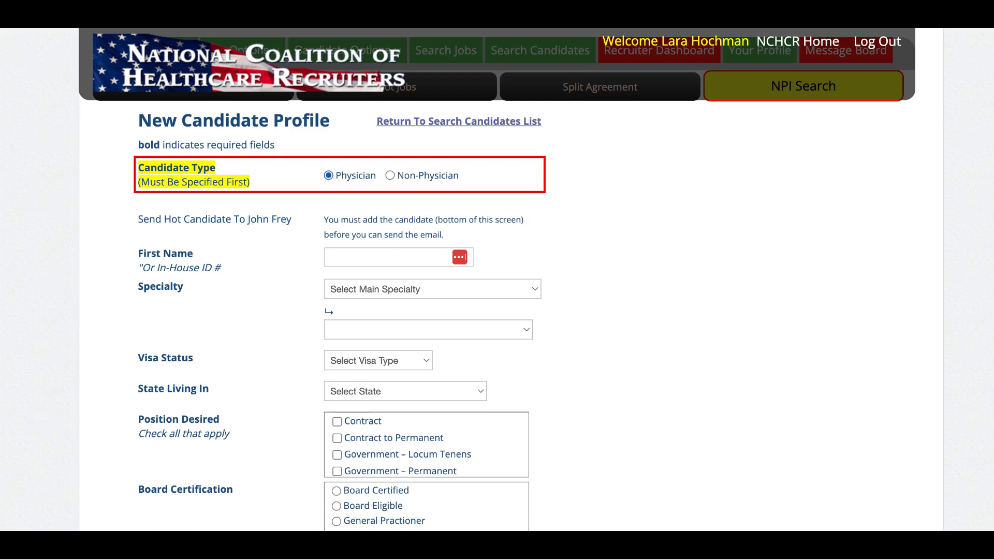
{"action": "left_click", "coordinate": [378, 254]}
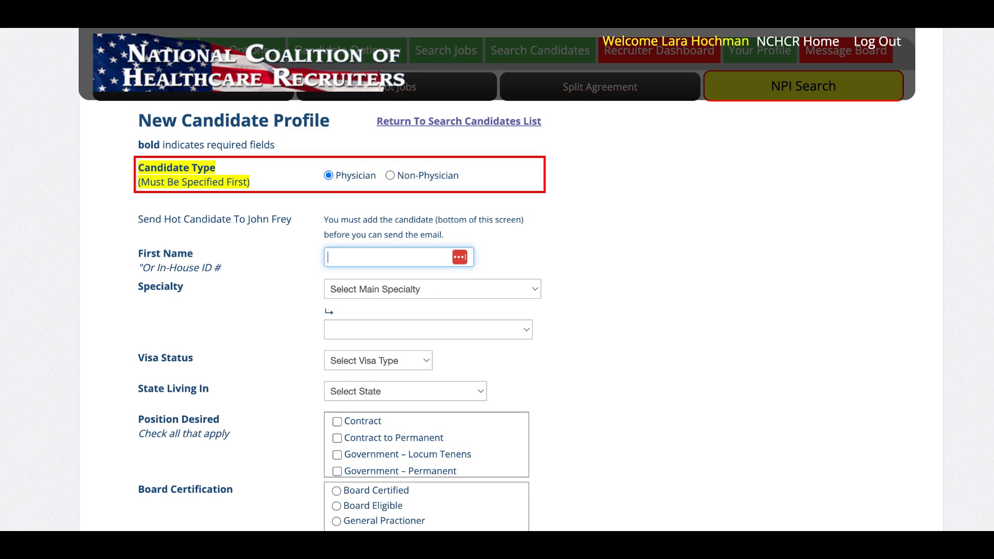
- Enter first name Test1234, specialty Physician, sub specialty Emergency Medicine, and visa status J-1
{"action": "type", "text": "Test1234"}
{"action": "left_click", "coordinate": [434, 286]}
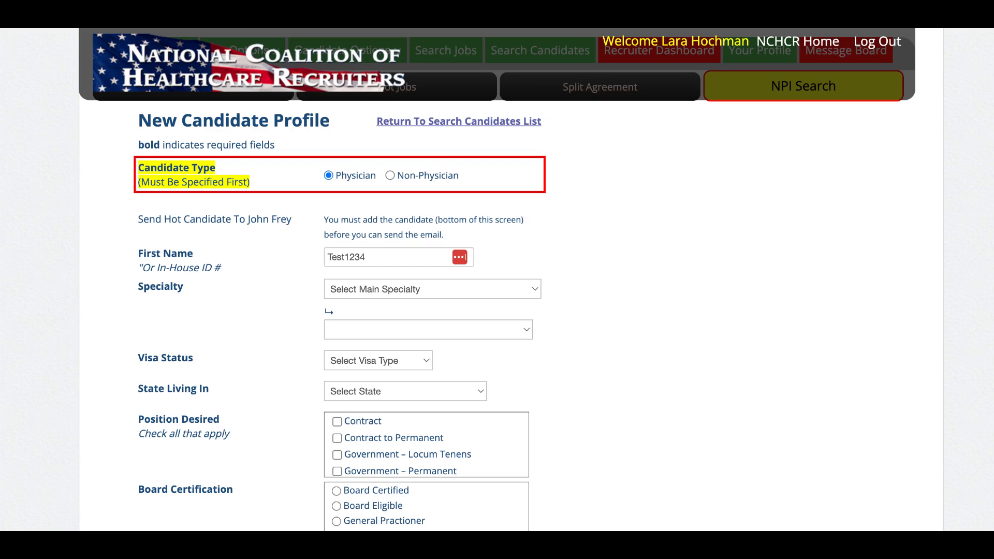
{"action": "left_click", "coordinate": [373, 381]}
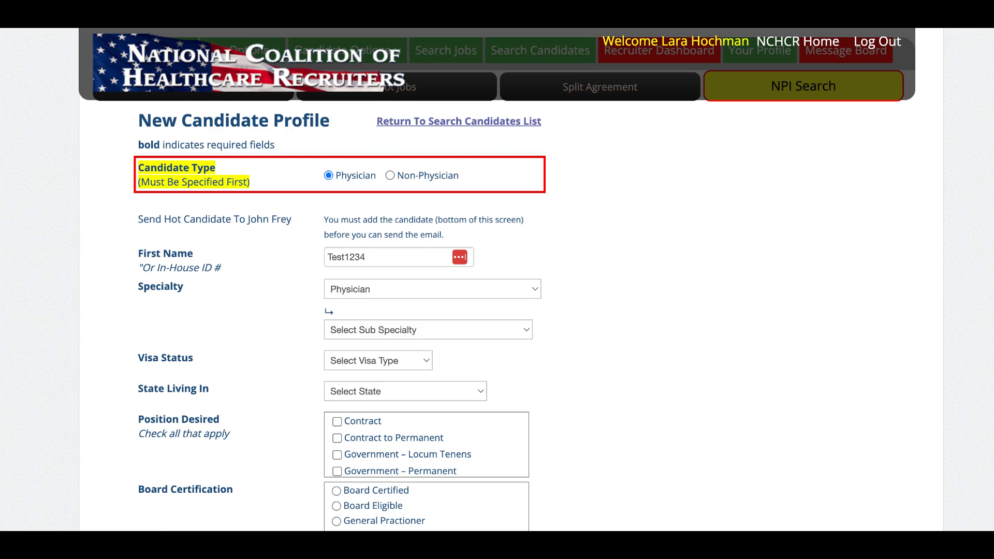
{"action": "left_click", "coordinate": [429, 330]}
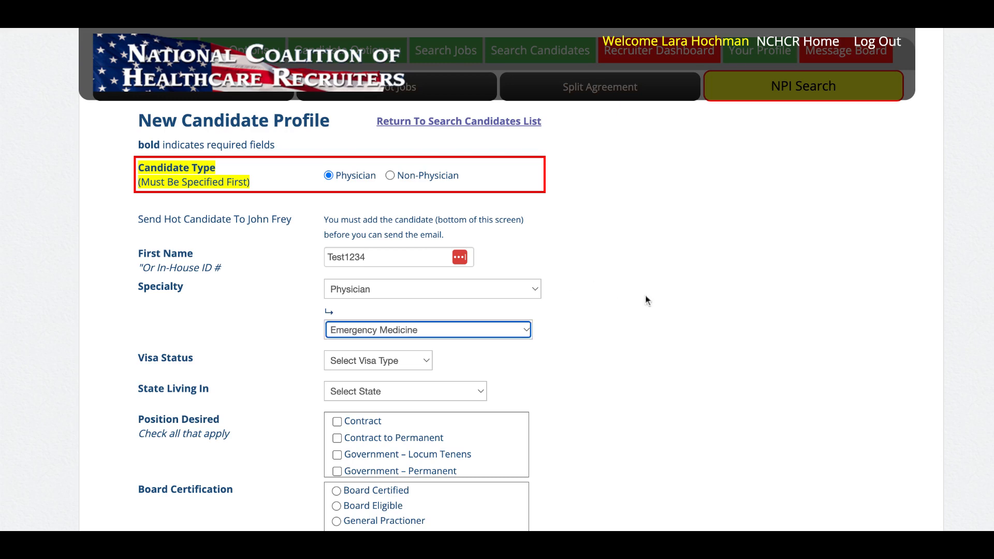
{"action": "left_click", "coordinate": [645, 294]}
{"action": "scroll", "coordinate": [645, 294], "scroll_direction": "down", "scroll_amount": 3}
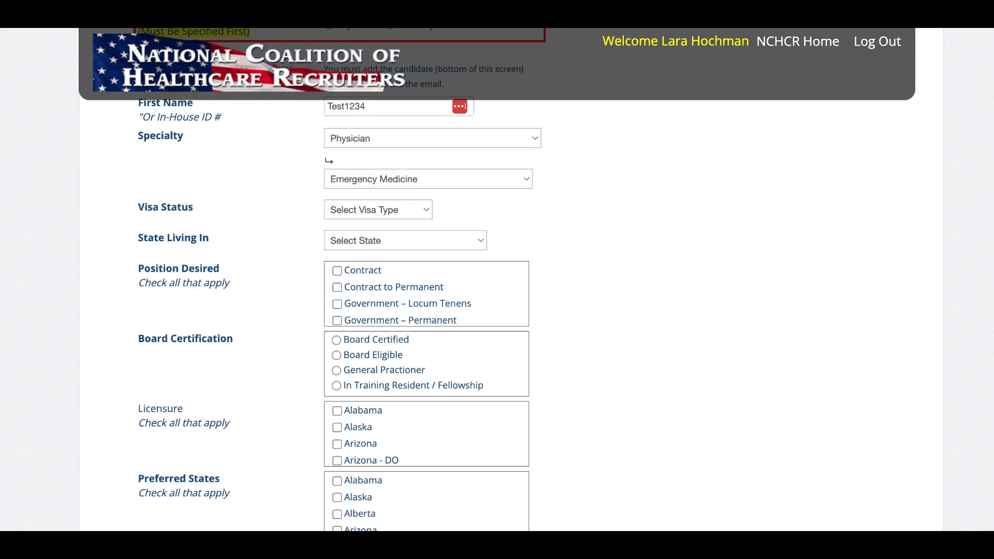
{"action": "left_click", "coordinate": [385, 241]}
- Set the candidate's State Living In to Arkansas
{"action": "left_click", "coordinate": [588, 231]}
{"action": "scroll", "coordinate": [588, 231], "scroll_direction": "up", "scroll_amount": 4}
{"action": "scroll", "coordinate": [588, 233], "scroll_direction": "down", "scroll_amount": 5}
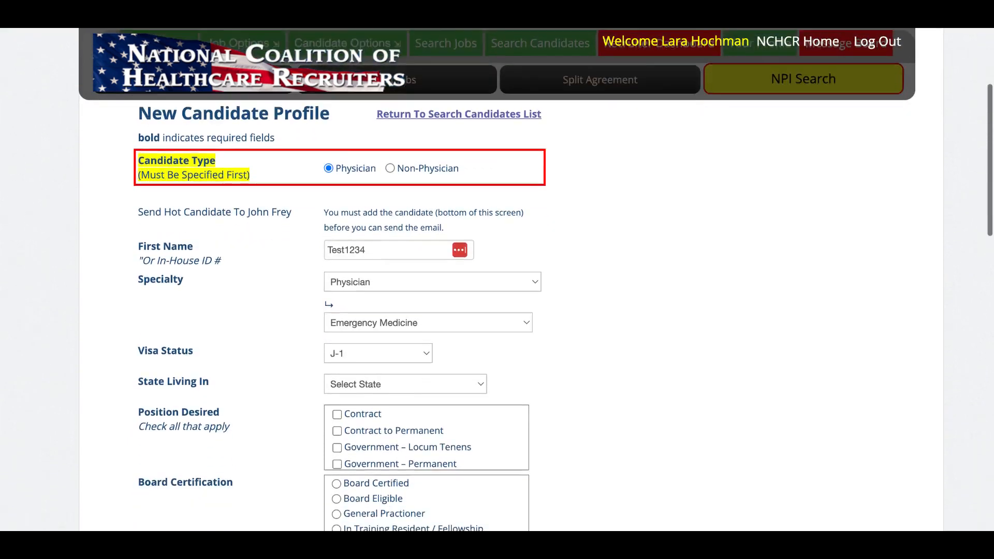
{"action": "scroll", "coordinate": [493, 200], "scroll_direction": "down", "scroll_amount": 1}
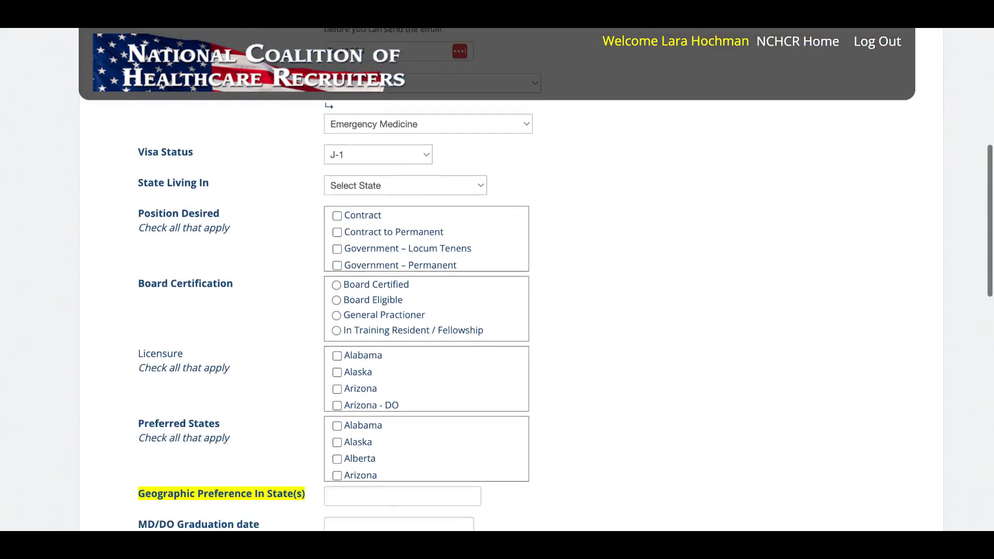
{"action": "left_click", "coordinate": [440, 171]}
{"action": "left_click", "coordinate": [370, 250]}
- Check Permanent and Locum Tenens as desired positions
{"action": "scroll", "coordinate": [404, 240], "scroll_direction": "down", "scroll_amount": 2}
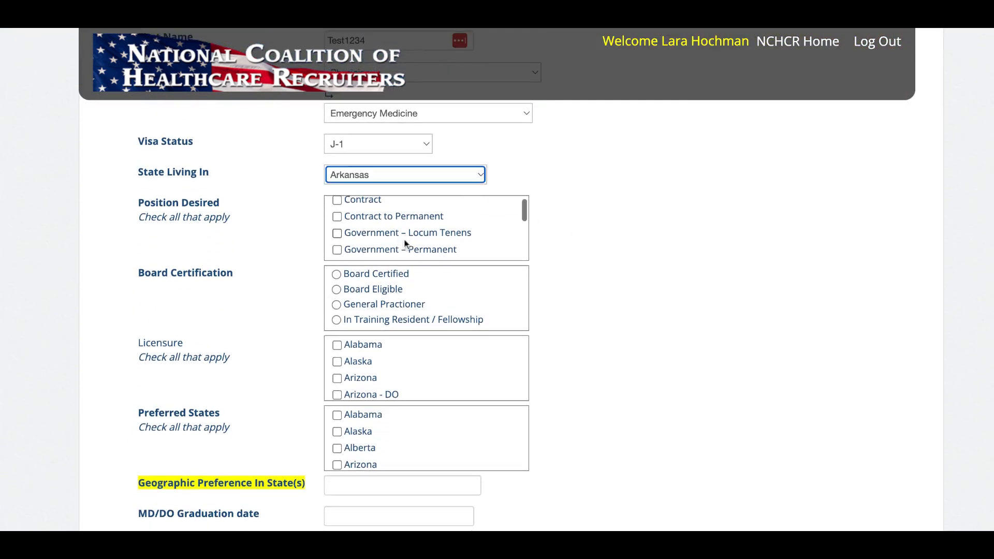
{"action": "scroll", "coordinate": [404, 240], "scroll_direction": "down", "scroll_amount": 2}
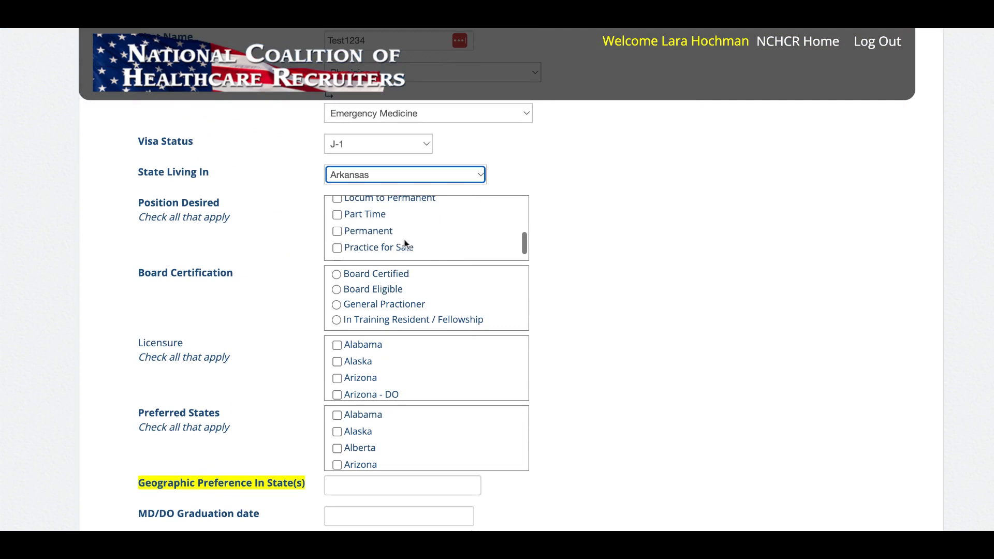
{"action": "left_click", "coordinate": [339, 234]}
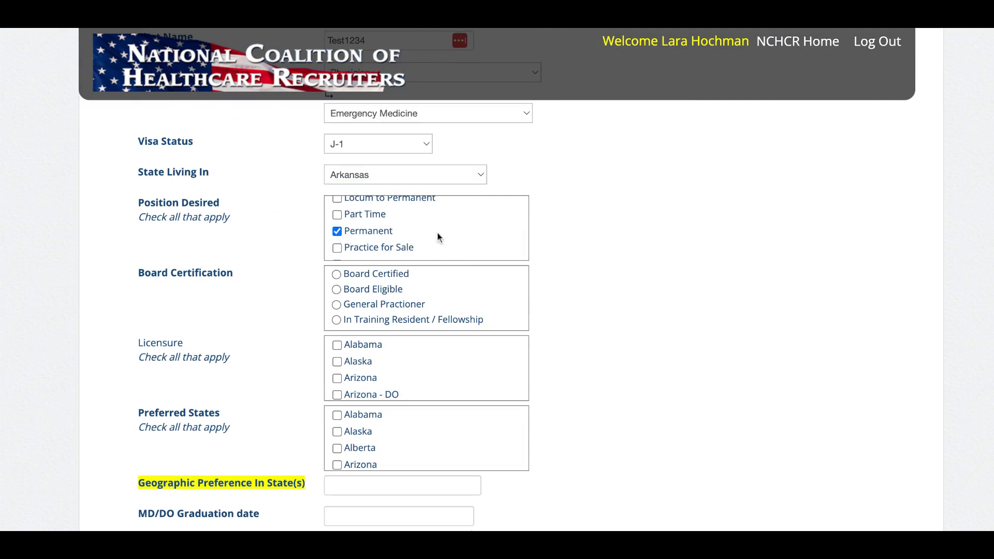
{"action": "scroll", "coordinate": [437, 232], "scroll_direction": "up", "scroll_amount": 3}
{"action": "left_click", "coordinate": [338, 218]}
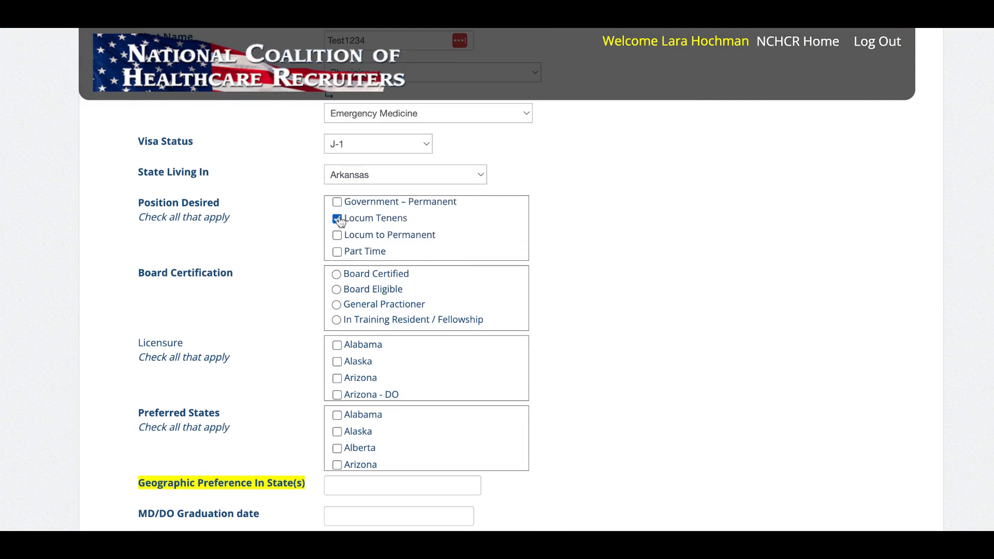
{"action": "scroll", "coordinate": [429, 220], "scroll_direction": "up", "scroll_amount": 3}
{"action": "scroll", "coordinate": [433, 225], "scroll_direction": "down", "scroll_amount": 5}
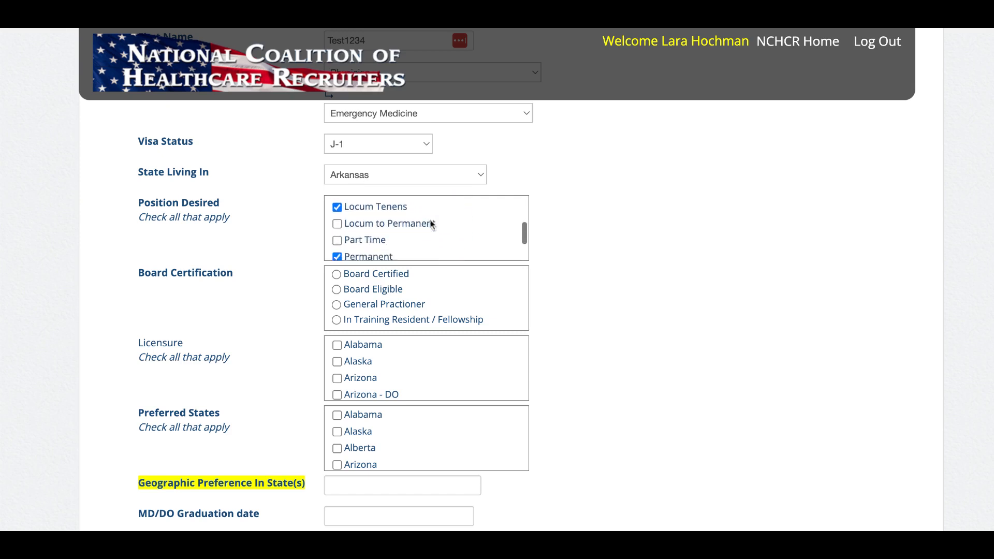
{"action": "scroll", "coordinate": [618, 253], "scroll_direction": "down", "scroll_amount": 2}
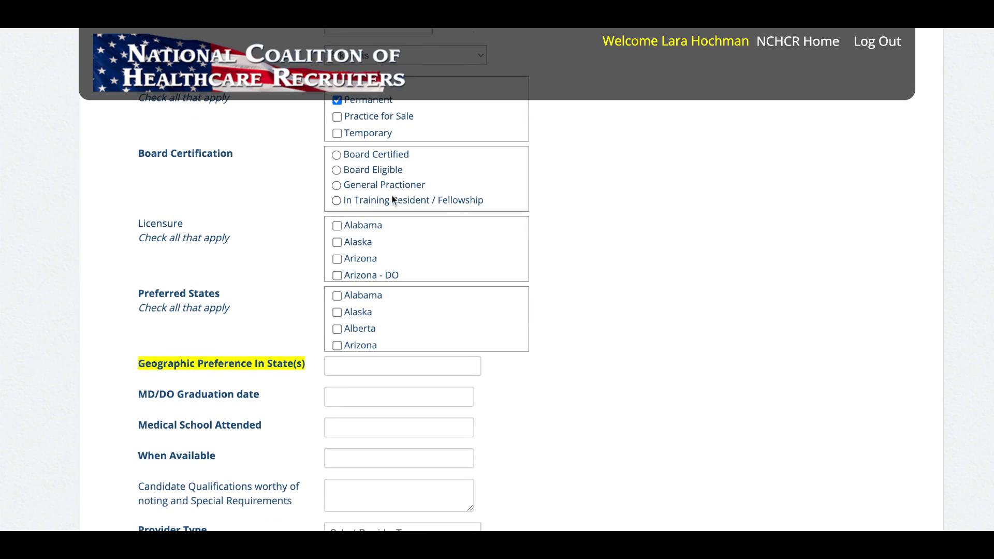
- Set board certification to In Training Resident / Fellowship
{"action": "left_click", "coordinate": [335, 202]}
{"action": "scroll", "coordinate": [672, 245], "scroll_direction": "down", "scroll_amount": 2}
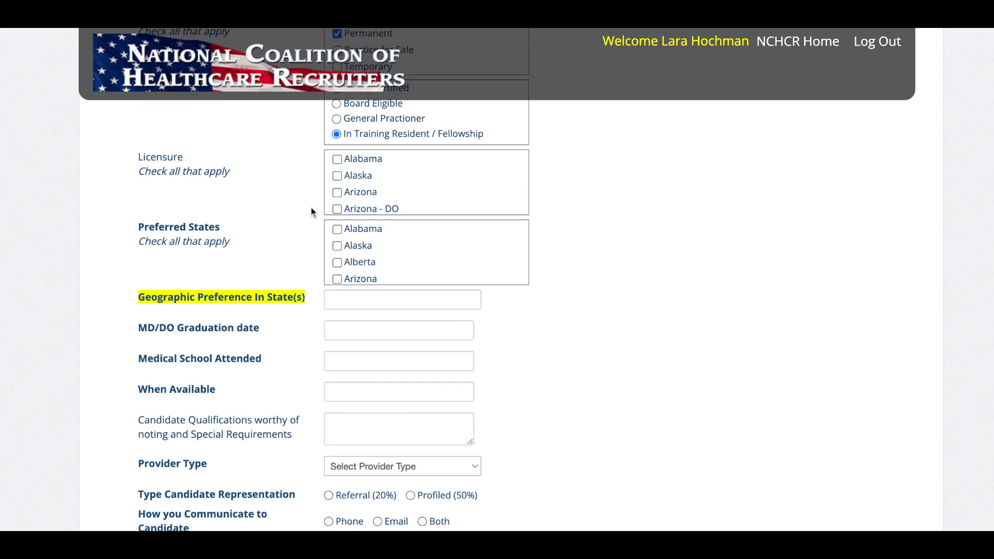
{"action": "scroll", "coordinate": [391, 246], "scroll_direction": "down", "scroll_amount": 2}
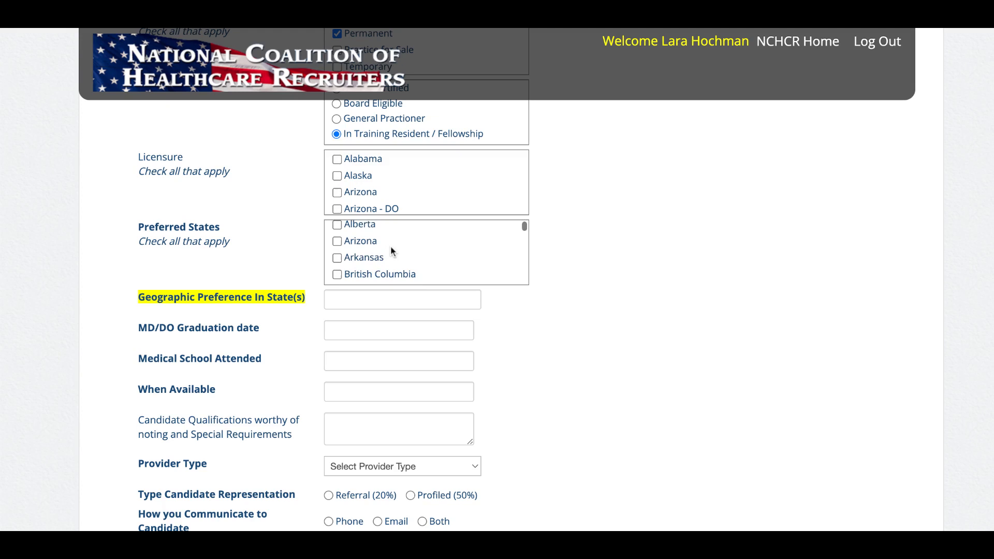
- Tick Arkansas, DC - Washington, Massachusetts and New York as preferred states
{"action": "left_click", "coordinate": [337, 257]}
{"action": "scroll", "coordinate": [401, 262], "scroll_direction": "down", "scroll_amount": 5}
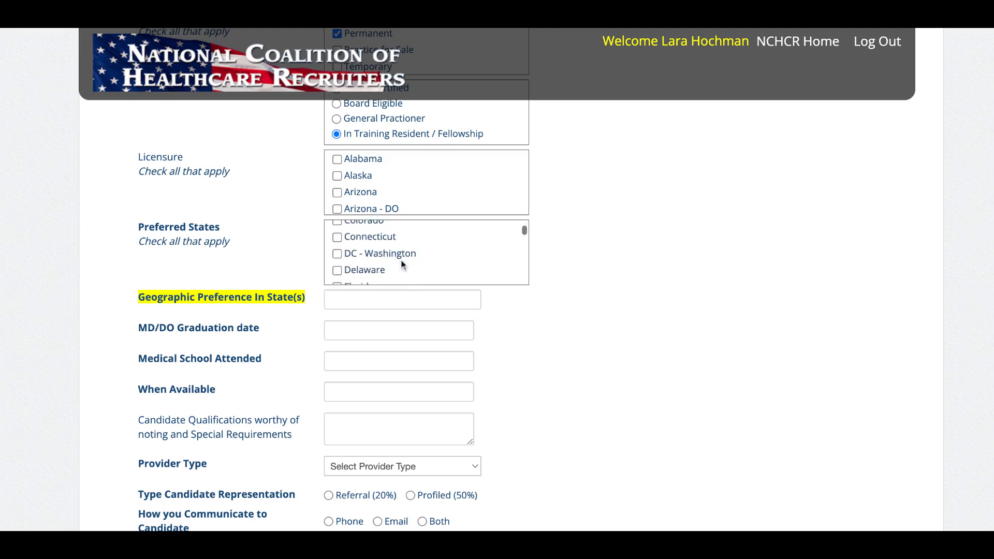
{"action": "scroll", "coordinate": [401, 261], "scroll_direction": "up", "scroll_amount": 2}
{"action": "left_click", "coordinate": [338, 240]}
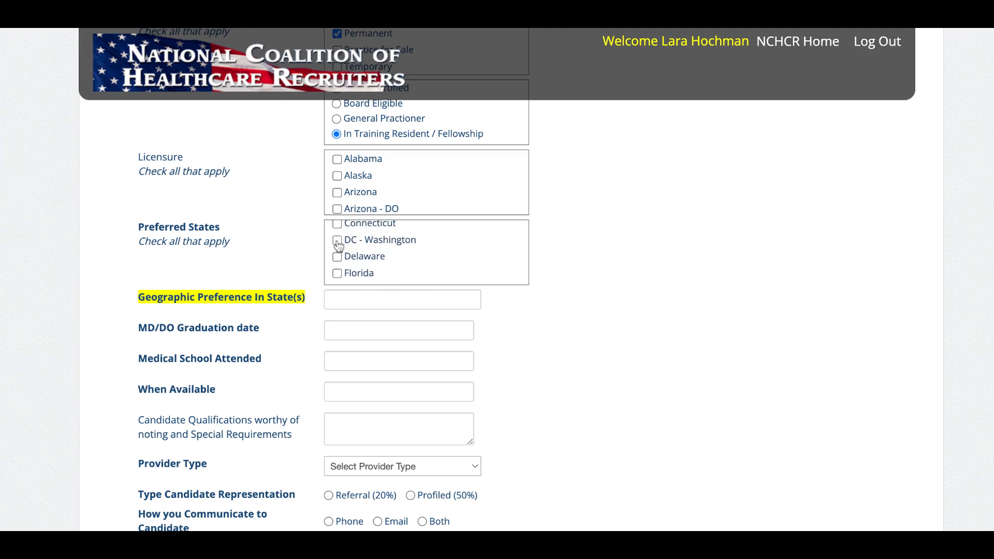
{"action": "scroll", "coordinate": [415, 248], "scroll_direction": "down", "scroll_amount": 5}
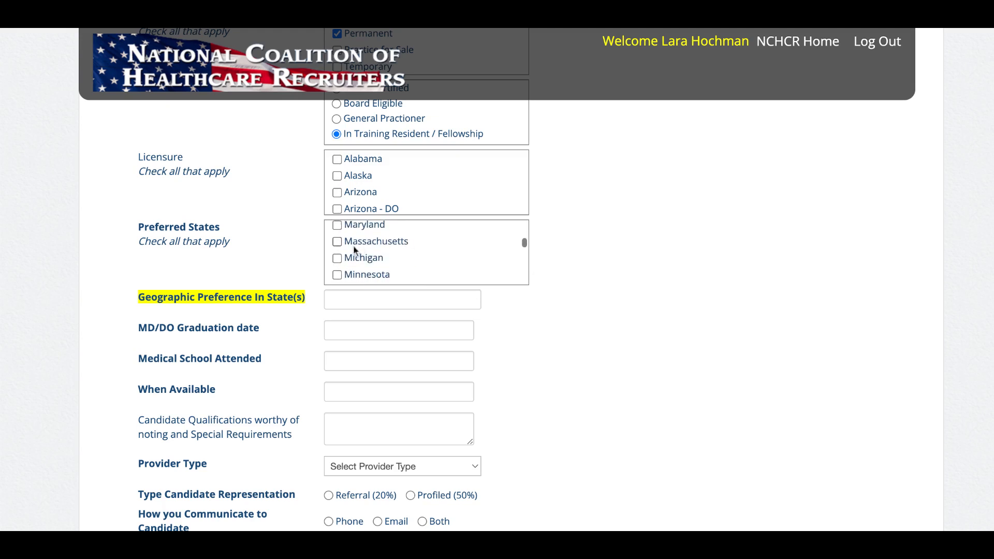
{"action": "left_click", "coordinate": [337, 242]}
{"action": "scroll", "coordinate": [405, 258], "scroll_direction": "down", "scroll_amount": 4}
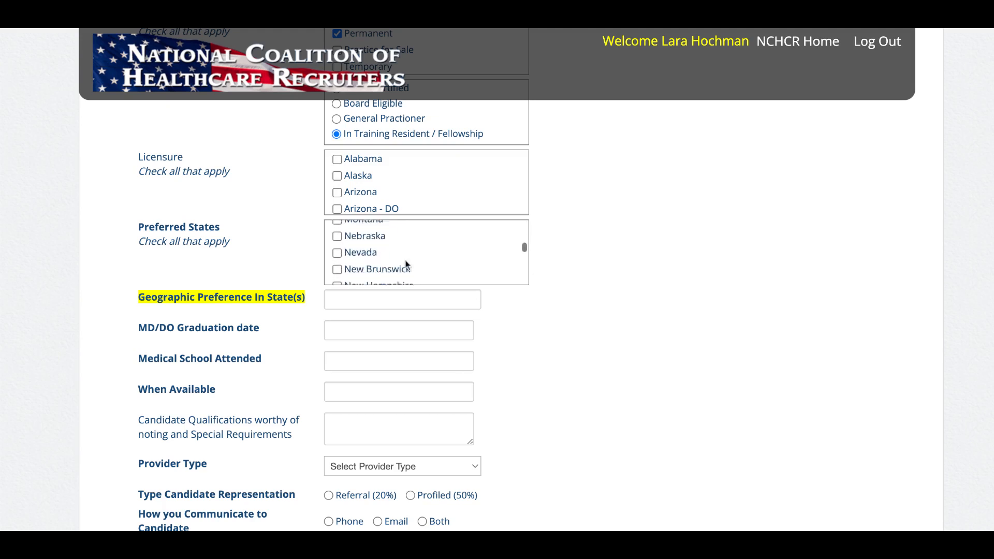
{"action": "scroll", "coordinate": [405, 264], "scroll_direction": "down", "scroll_amount": 3}
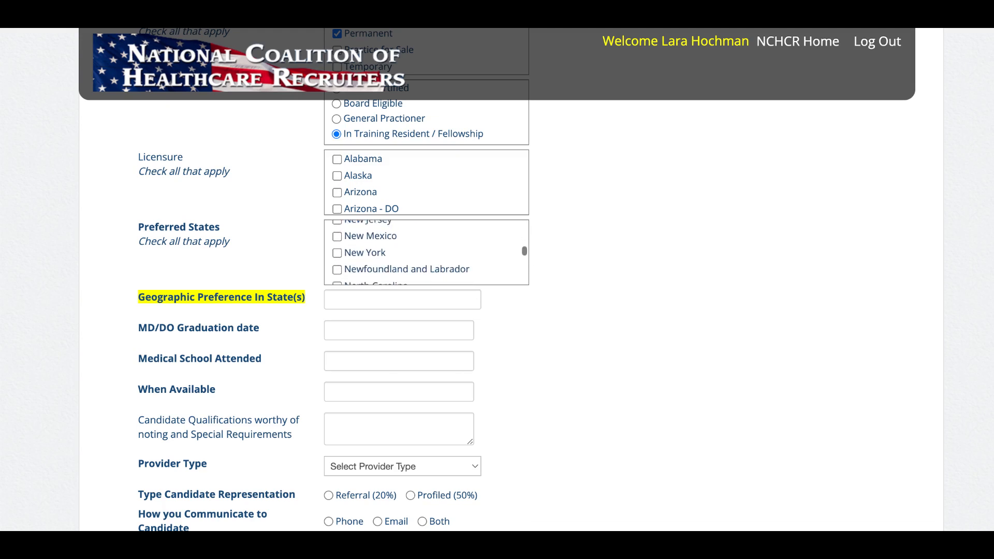
{"action": "left_click", "coordinate": [337, 249]}
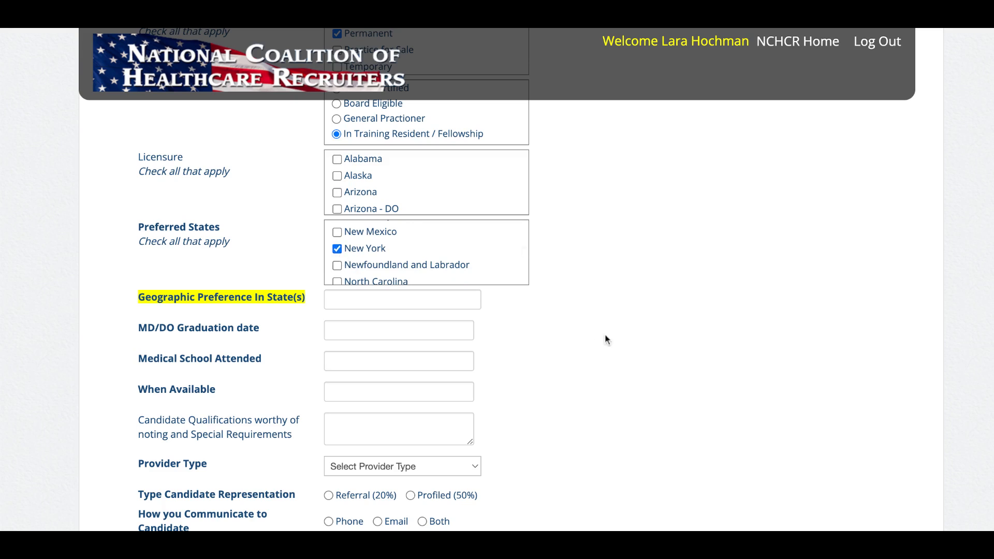
{"action": "scroll", "coordinate": [607, 339], "scroll_direction": "down", "scroll_amount": 1}
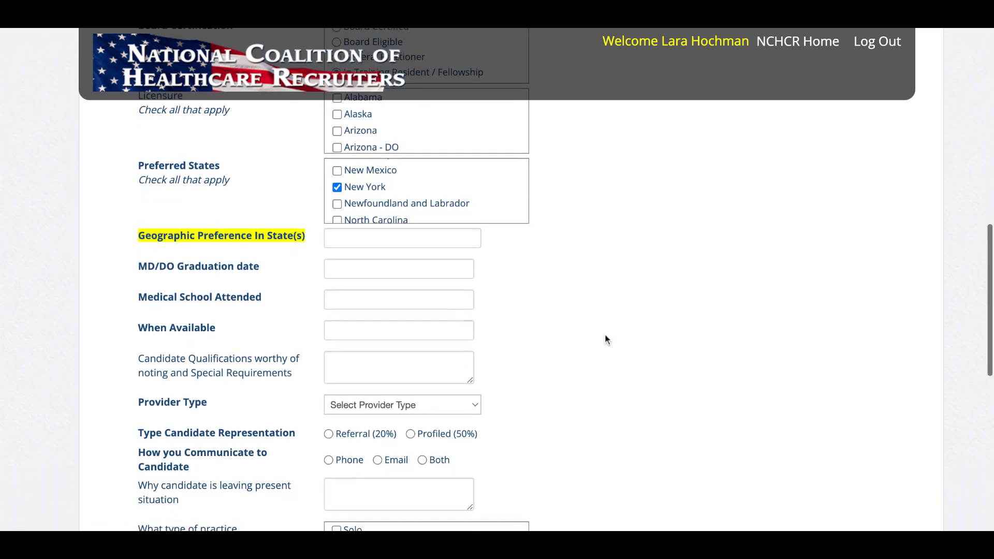
- Enter the geographic preference: within 1 hour of a big airport, near family in New York City
{"action": "left_click", "coordinate": [433, 243]}
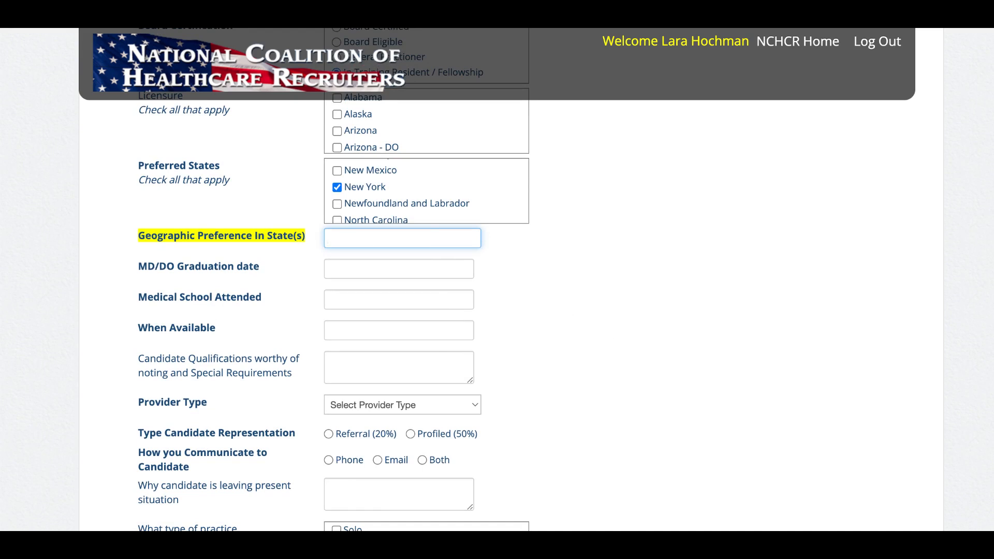
{"action": "type", "text": "Within 1 hour of a big airport. "}
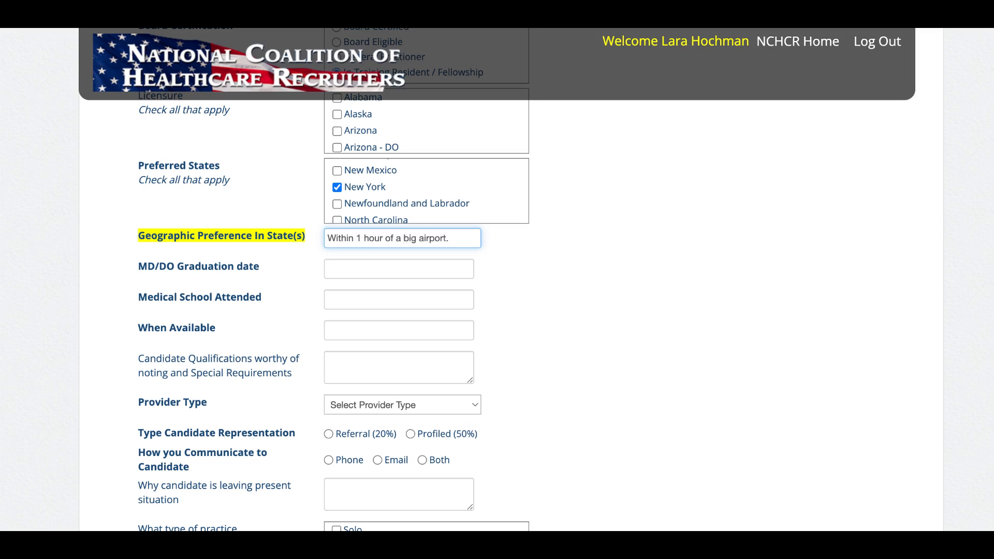
{"action": "type", "text": "Have they fa"}
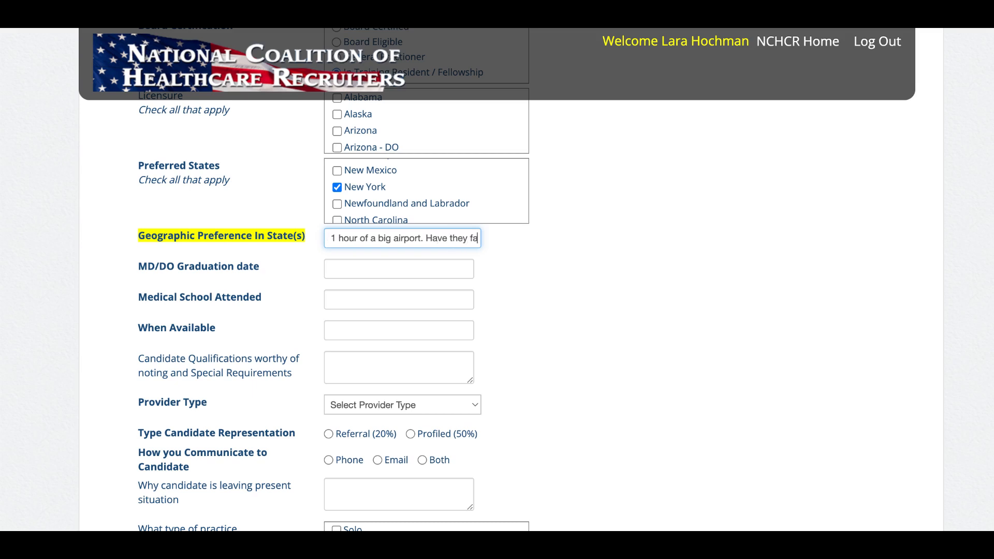
{"action": "key", "text": "BackSpace"}
{"action": "key", "text": "BackSpace"}
{"action": "key", "text": "BackSpace"}
{"action": "key", "text": "BackSpace"}
{"action": "key", "text": "BackSpace"}
{"action": "key", "text": "BackSpace"}
{"action": "key", "text": "BackSpace"}
{"action": "key", "text": "BackSpace"}
{"action": "key", "text": "BackSpace"}
{"action": "key", "text": "BackSpace"}
{"action": "key", "text": "BackSpace"}
{"action": "key", "text": "BackSpace"}
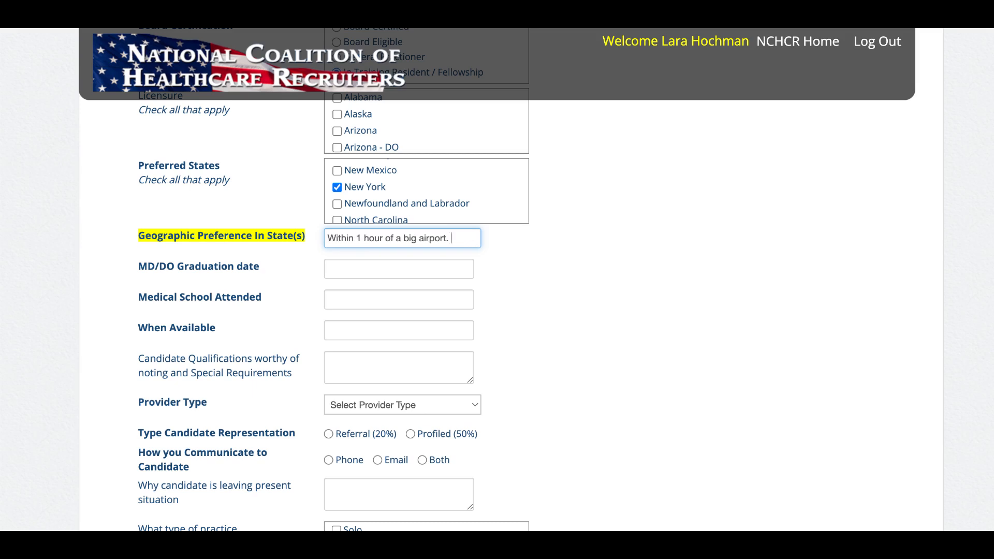
{"action": "type", "text": "They have fa"}
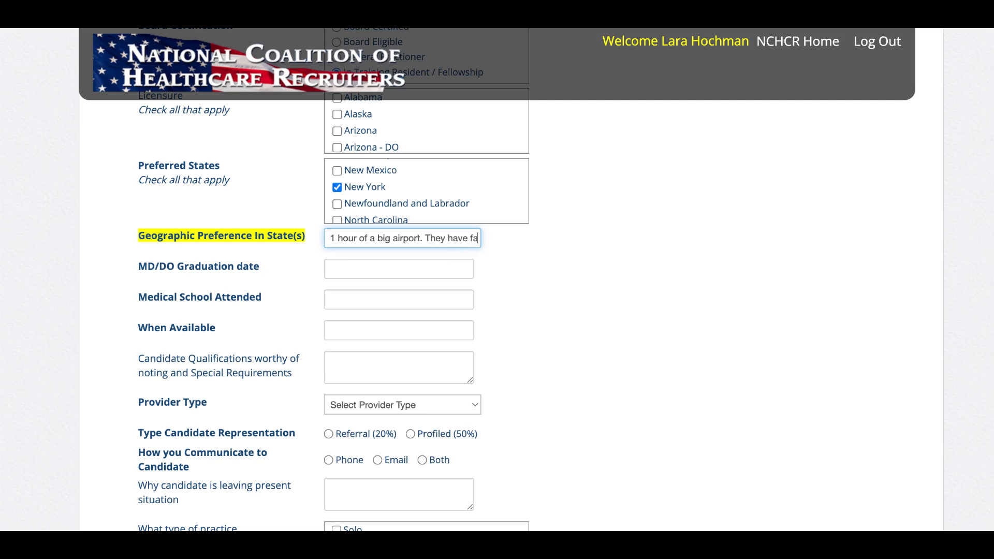
{"action": "type", "text": "mily in "}
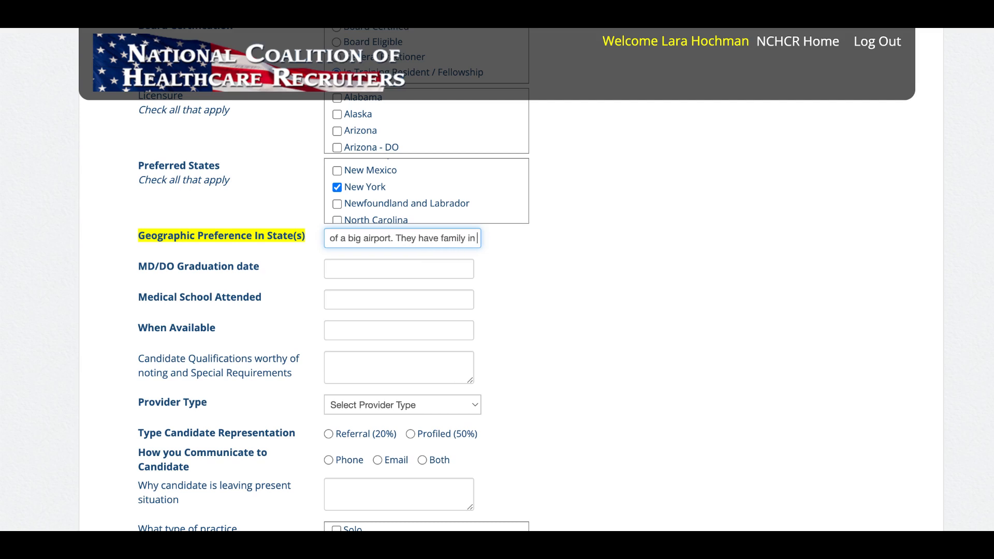
{"action": "type", "text": "New"}
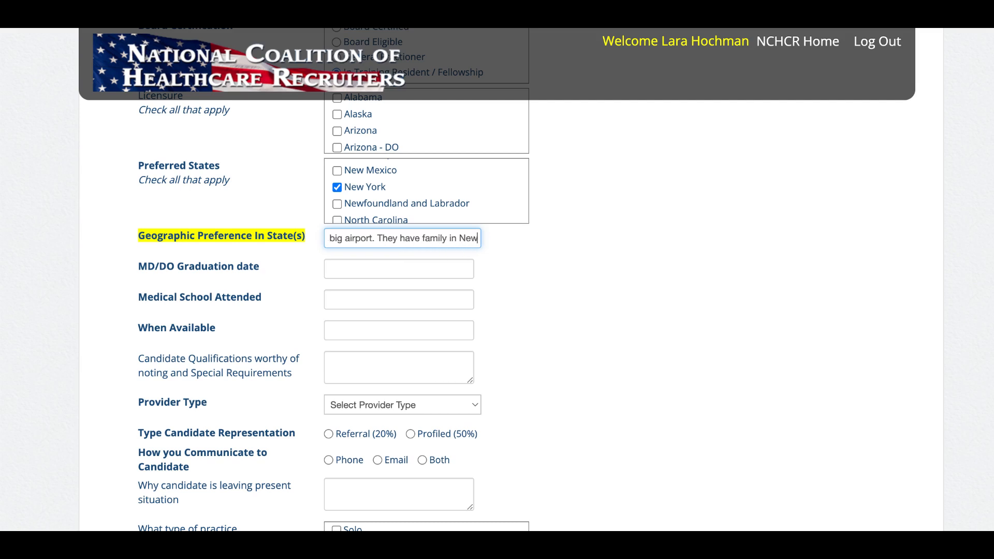
{"action": "type", "text": " York City and"}
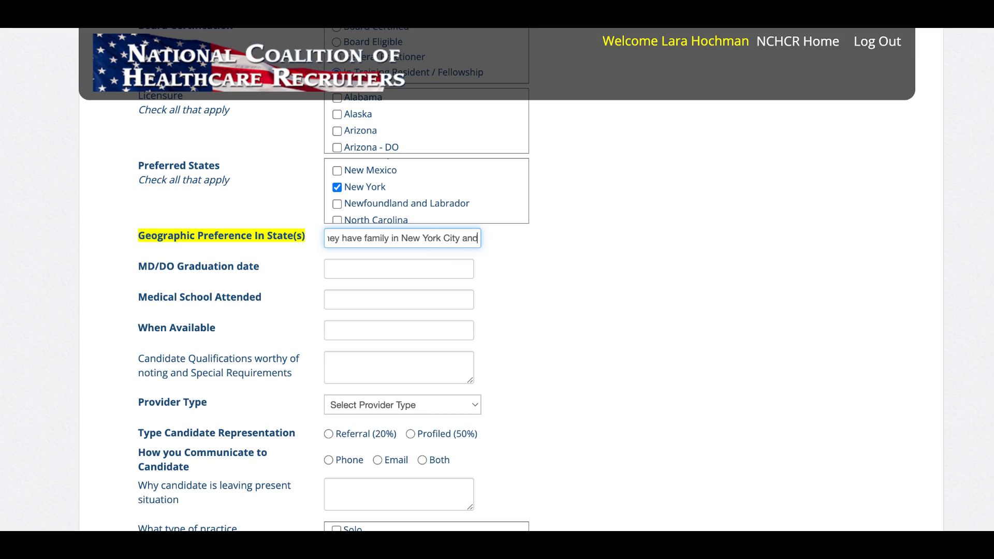
{"action": "type", "text": " want to be c"}
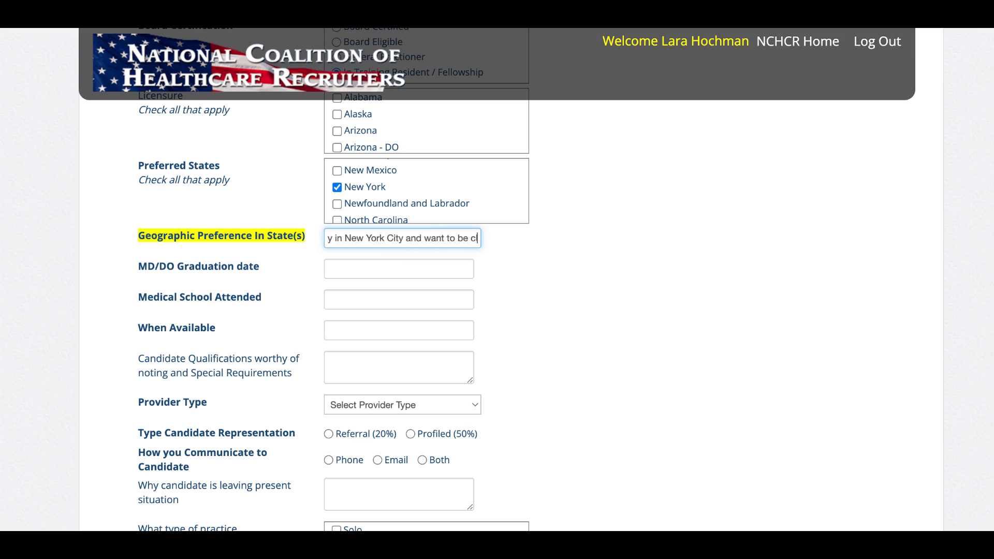
{"action": "type", "text": "lose to them."}
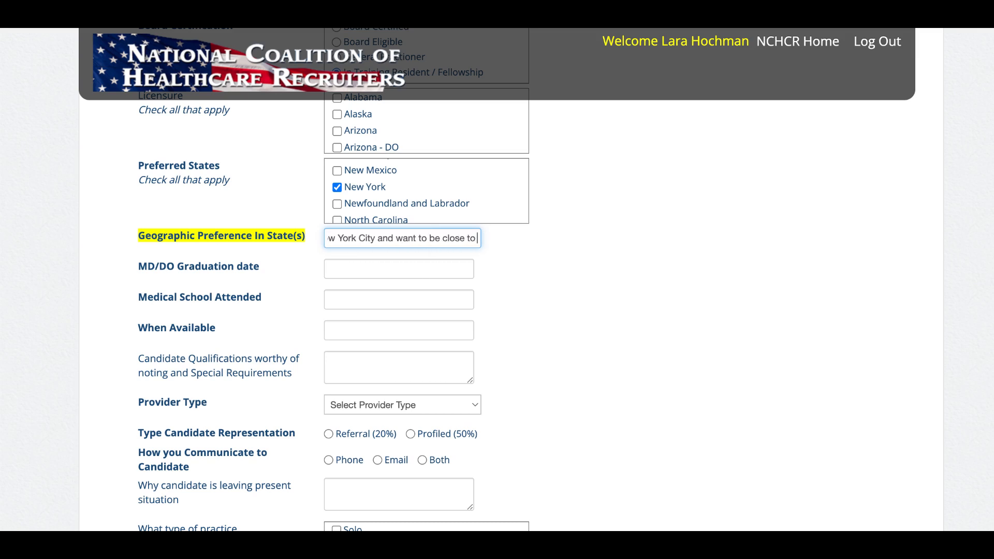
- Enter graduation year 2013, 'XYZ medical school in India', and availability July 2024
{"action": "left_click", "coordinate": [405, 270]}
{"action": "type", "text": "2013"}
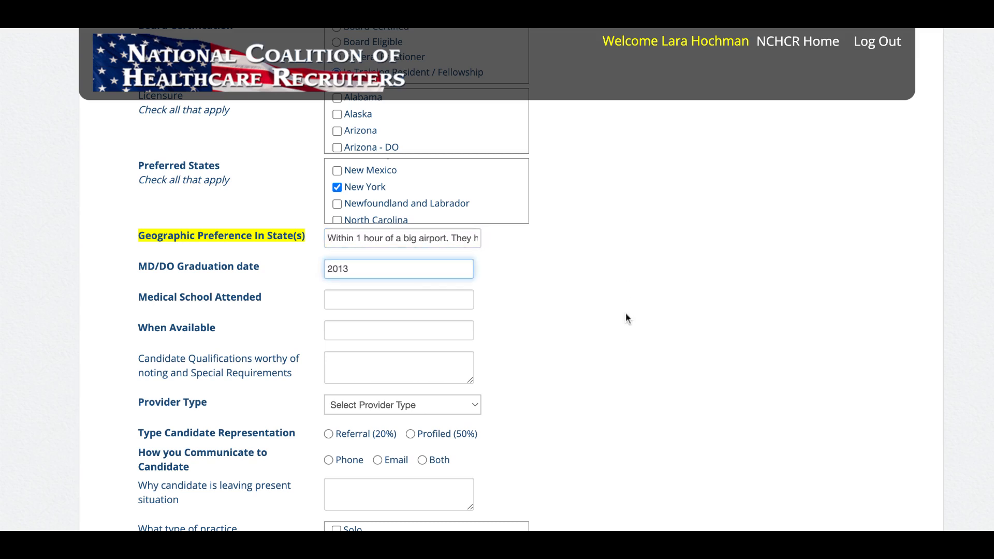
{"action": "left_click", "coordinate": [422, 301]}
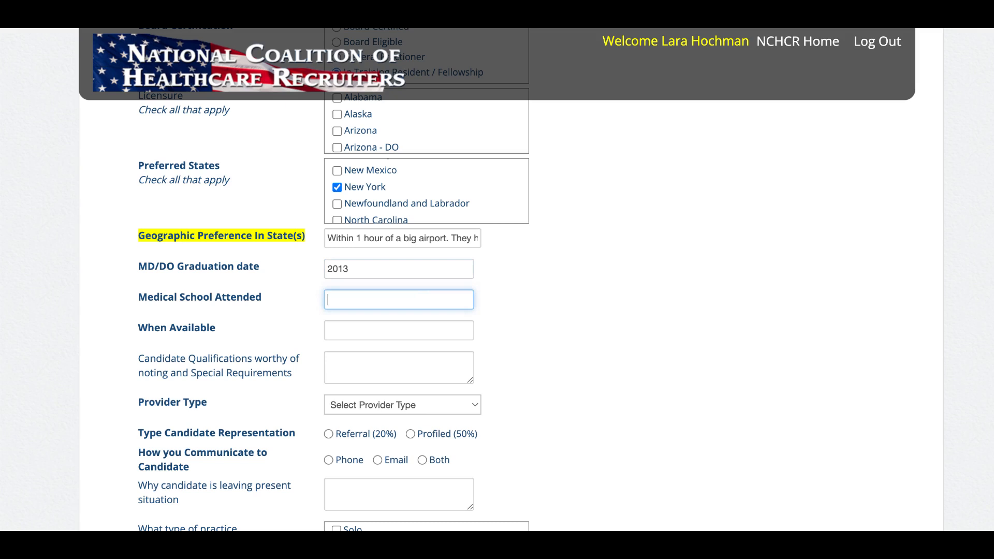
{"action": "type", "text": "XYZ medical school in India"}
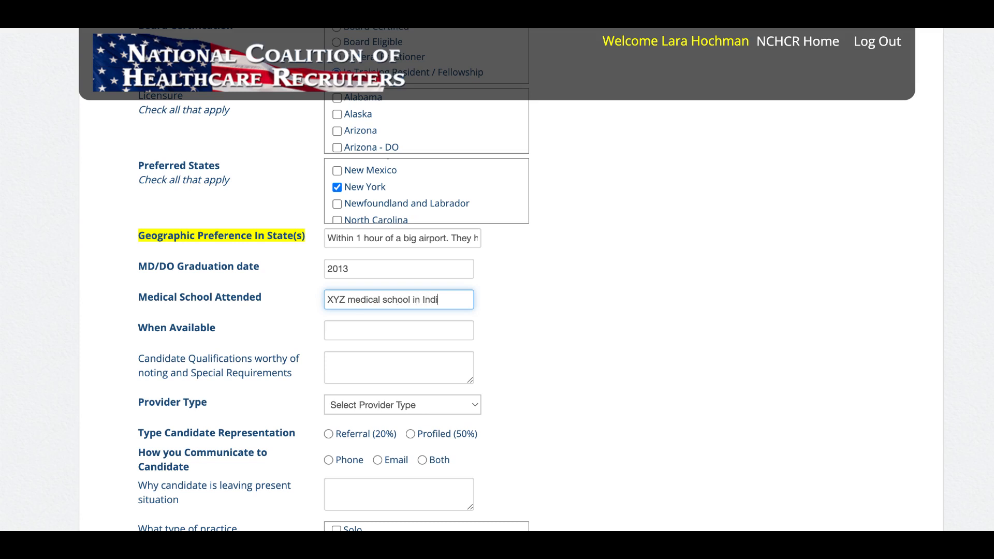
{"action": "left_click", "coordinate": [403, 329]}
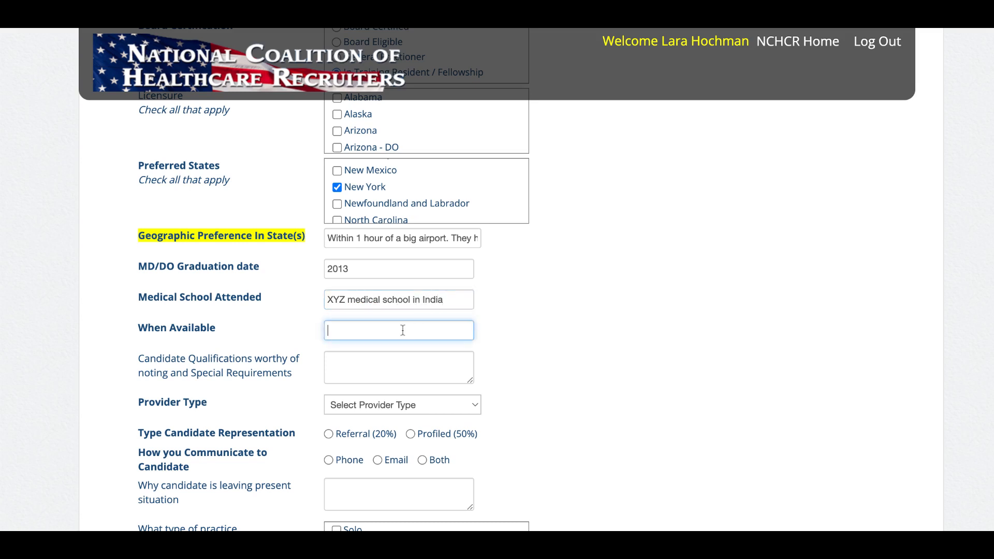
{"action": "type", "text": "July 2024"}
{"action": "left_click", "coordinate": [584, 368]}
{"action": "scroll", "coordinate": [584, 368], "scroll_direction": "down", "scroll_amount": 3}
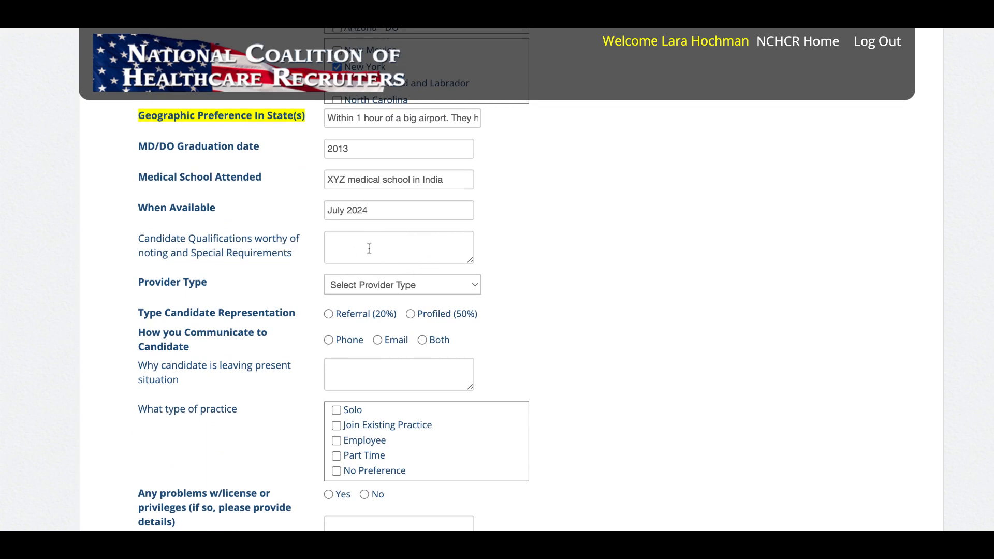
- Enlarge the qualifications box and note fluent Spanish, married to a pediatrician also job-seeking
{"action": "left_click_drag", "start_coordinate": [471, 261], "coordinate": [707, 402]}
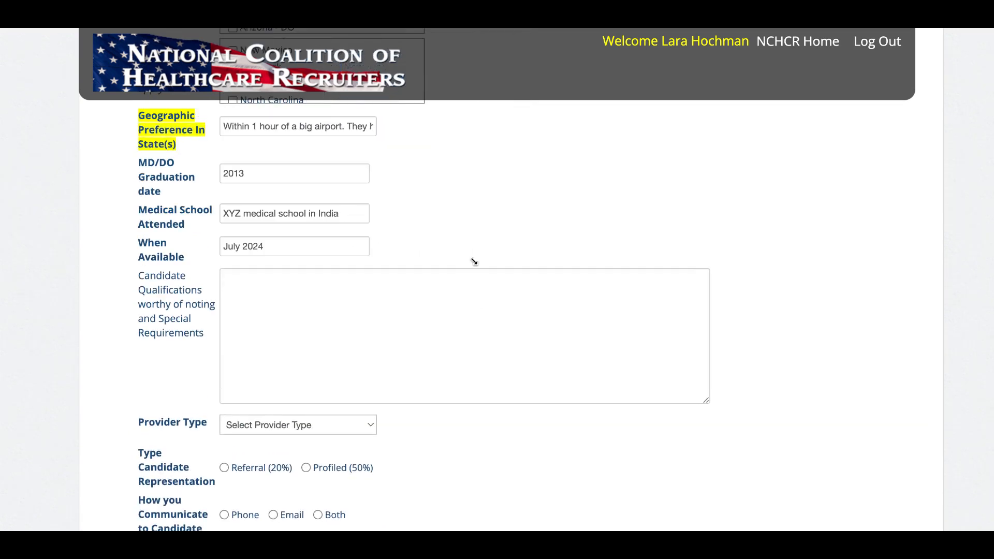
{"action": "left_click", "coordinate": [478, 318]}
{"action": "type", "text": "Flue"}
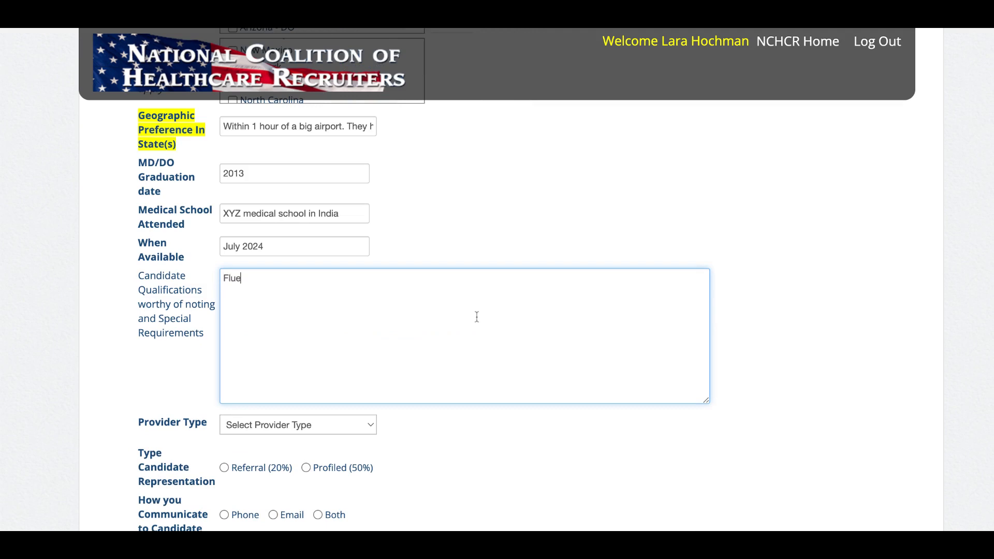
{"action": "type", "text": "nt in Spanish. Mariied to a"}
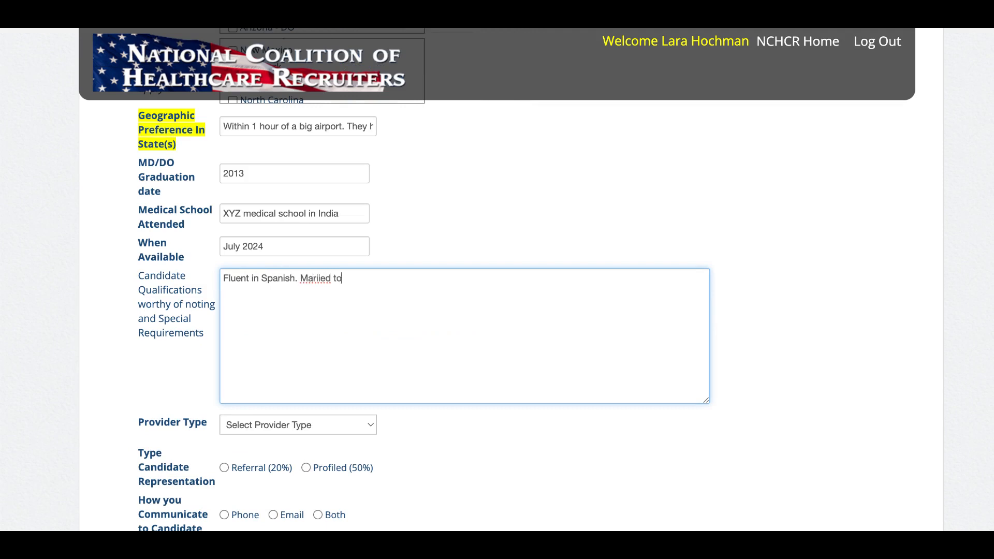
{"action": "type", "text": "diatrician who will also be looking"}
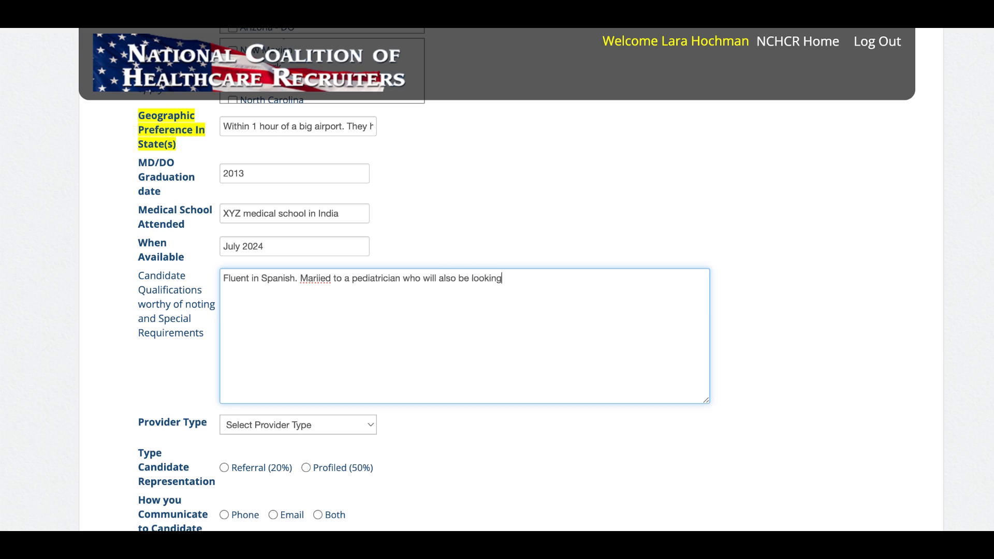
{"action": "type", "text": " for a position."}
- Correct 'Mariied' to 'Married' and add 'They have extra training in pain medicine.'
{"action": "left_click", "coordinate": [317, 278]}
{"action": "key", "text": "BackSpace"}
{"action": "type", "text": "r"}
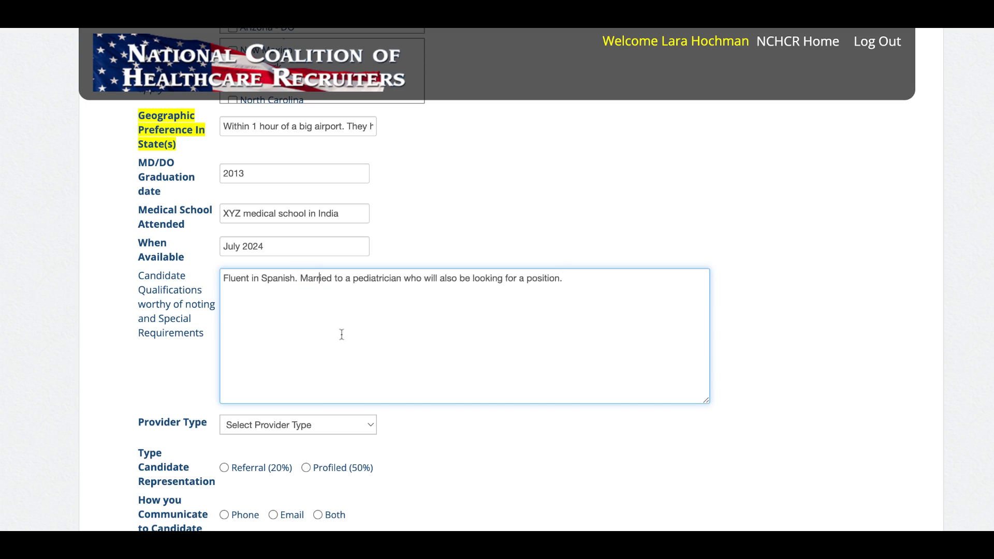
{"action": "left_click", "coordinate": [341, 334]}
{"action": "type", "text": "They have extra training in pain me"}
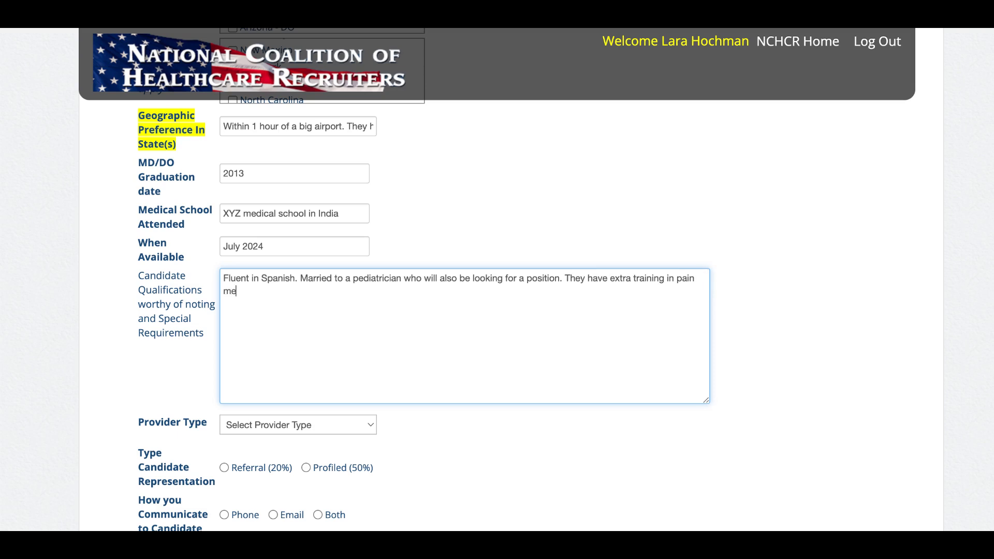
{"action": "type", "text": "dicine."}
- Set Provider Type to M.D, representation to Profiled (50%), and communication to Both
{"action": "scroll", "coordinate": [652, 422], "scroll_direction": "down", "scroll_amount": 1}
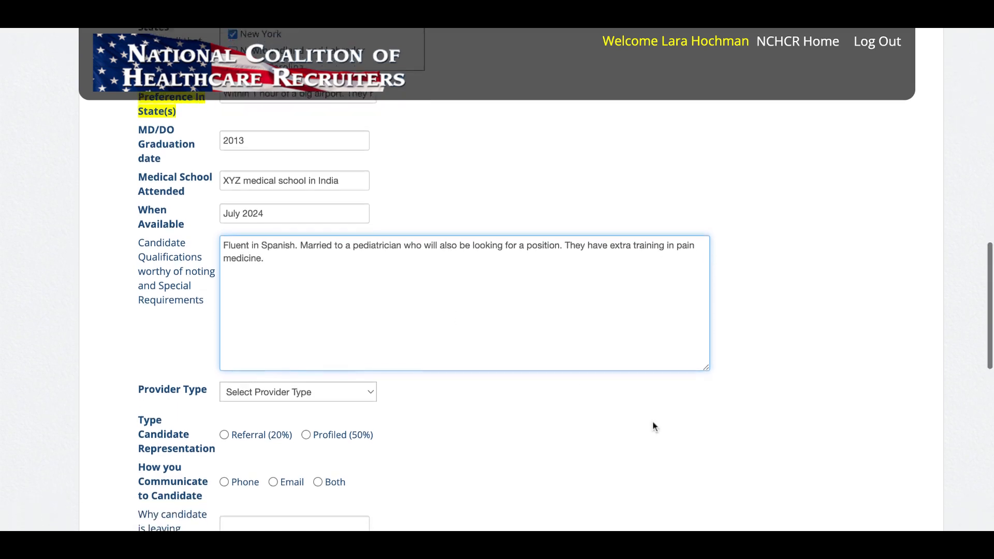
{"action": "left_click", "coordinate": [341, 373]}
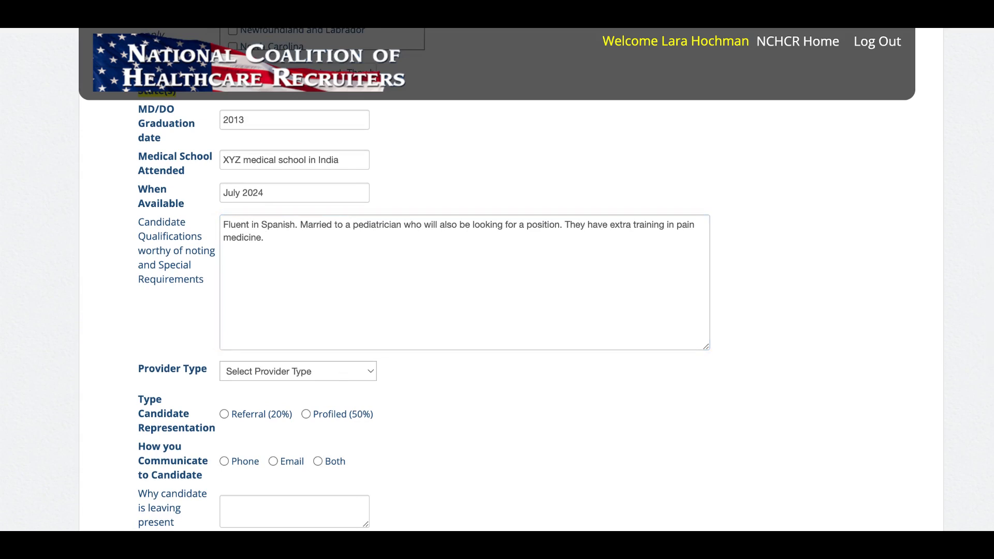
{"action": "left_click", "coordinate": [538, 409]}
{"action": "scroll", "coordinate": [537, 409], "scroll_direction": "down", "scroll_amount": 4}
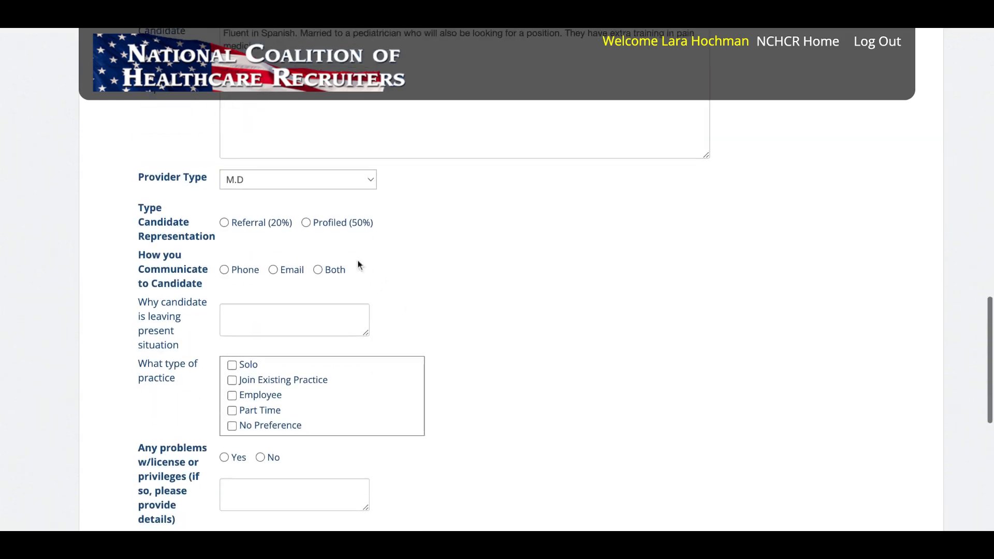
{"action": "left_click", "coordinate": [306, 225]}
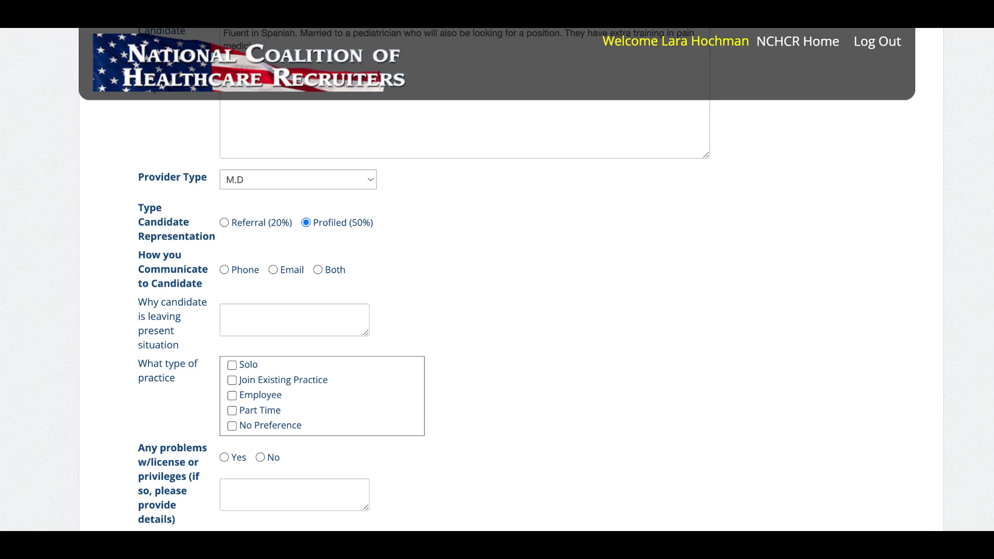
{"action": "scroll", "coordinate": [515, 247], "scroll_direction": "down", "scroll_amount": 2}
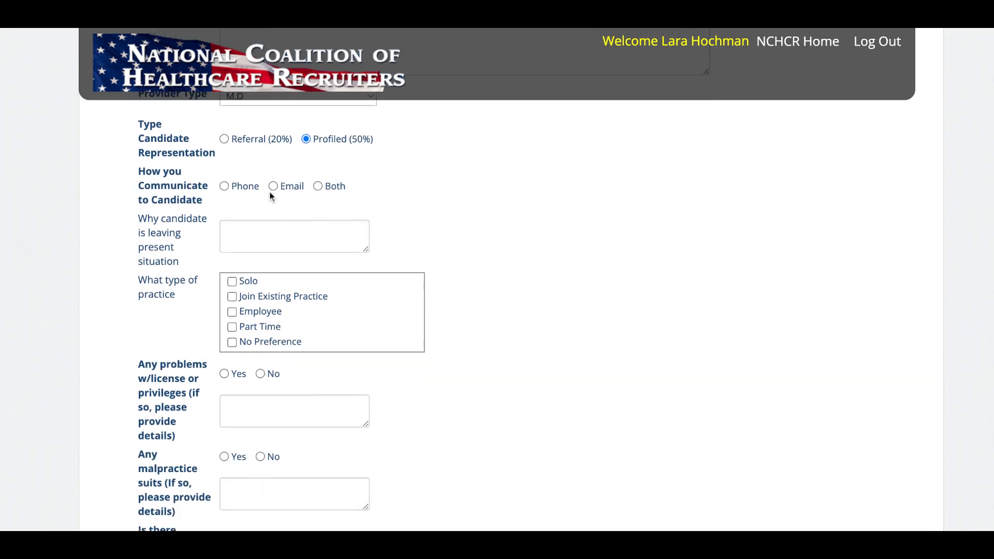
{"action": "left_click", "coordinate": [319, 187]}
{"action": "scroll", "coordinate": [478, 203], "scroll_direction": "down", "scroll_amount": 1}
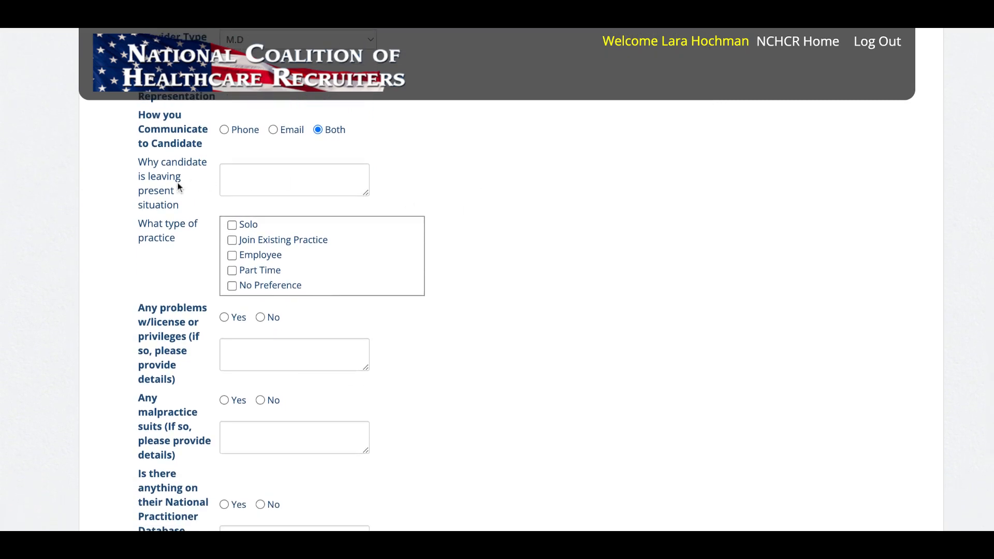
- Enter 'Compensation is too low.' as the reason the candidate is leaving
{"action": "left_click", "coordinate": [268, 182]}
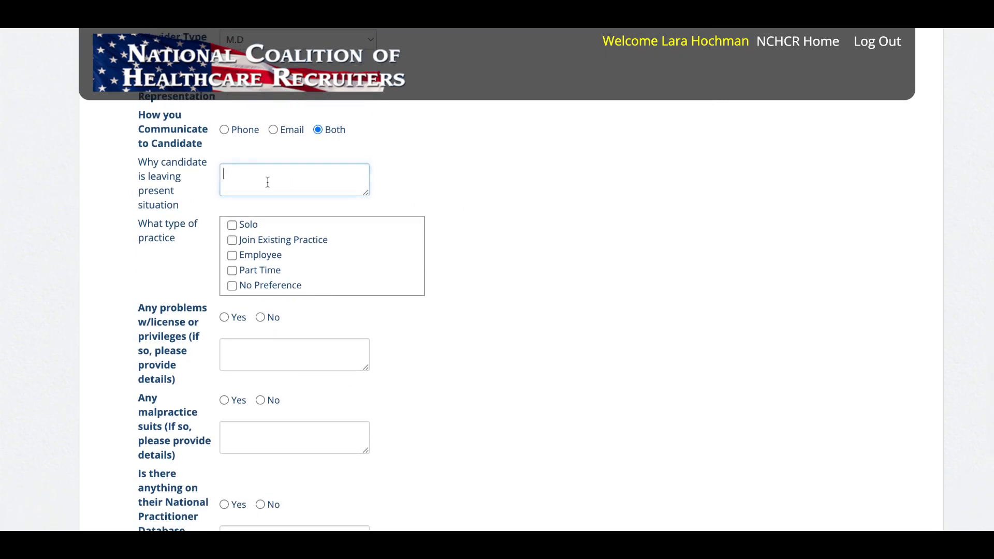
{"action": "type", "text": "Com"}
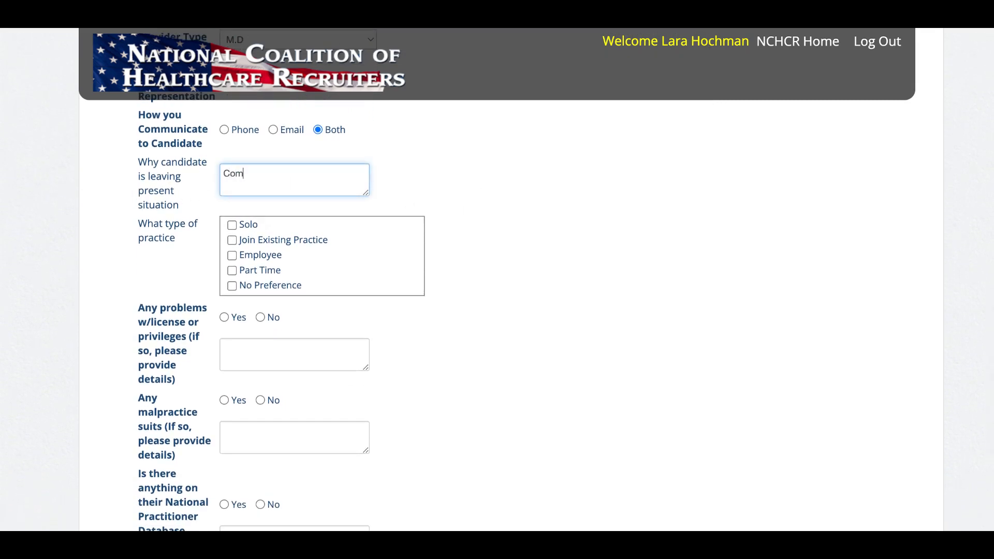
{"action": "type", "text": "pensation is too low."}
{"action": "scroll", "coordinate": [513, 337], "scroll_direction": "down", "scroll_amount": 1}
{"action": "scroll", "coordinate": [283, 207], "scroll_direction": "down", "scroll_amount": 2}
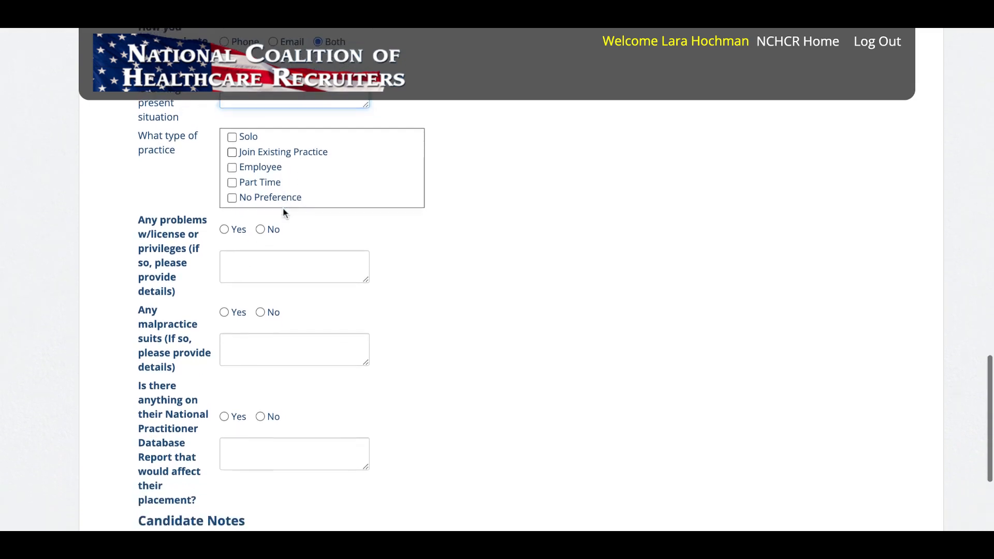
{"action": "scroll", "coordinate": [282, 207], "scroll_direction": "up", "scroll_amount": 2}
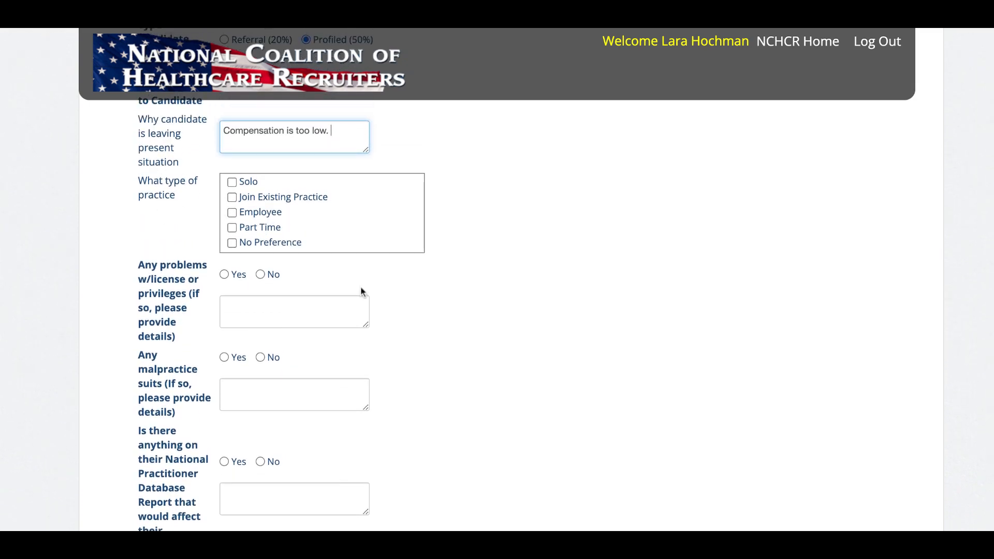
- Answer No to license, malpractice and National Practitioner Database questions, then add the profile
{"action": "left_click", "coordinate": [260, 274]}
{"action": "scroll", "coordinate": [436, 321], "scroll_direction": "down", "scroll_amount": 3}
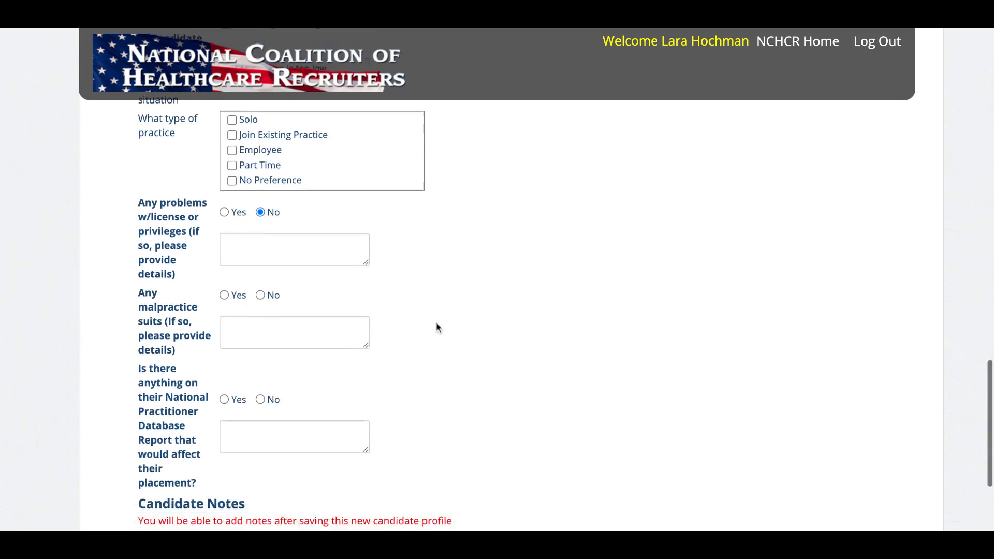
{"action": "left_click", "coordinate": [261, 224]}
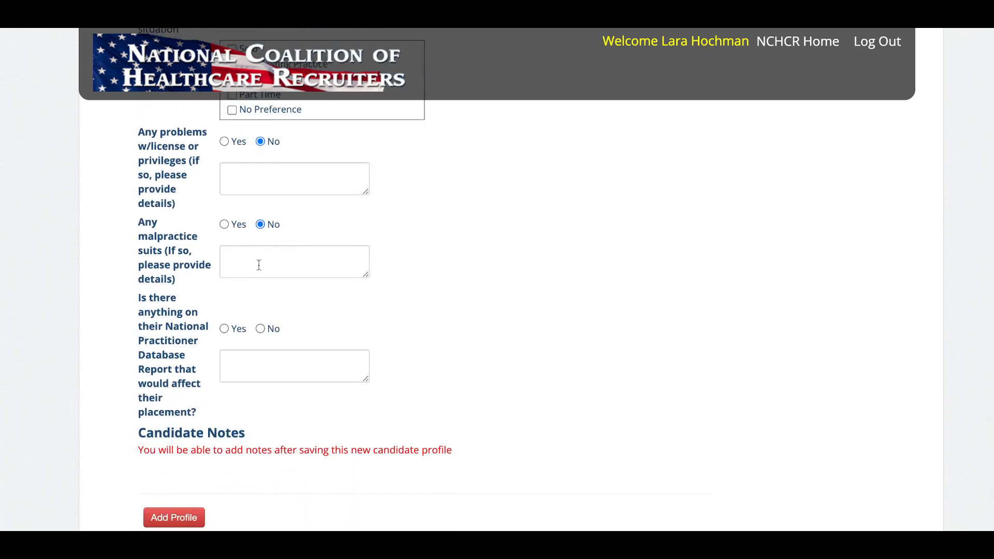
{"action": "left_click", "coordinate": [260, 330]}
{"action": "scroll", "coordinate": [557, 332], "scroll_direction": "down", "scroll_amount": 1}
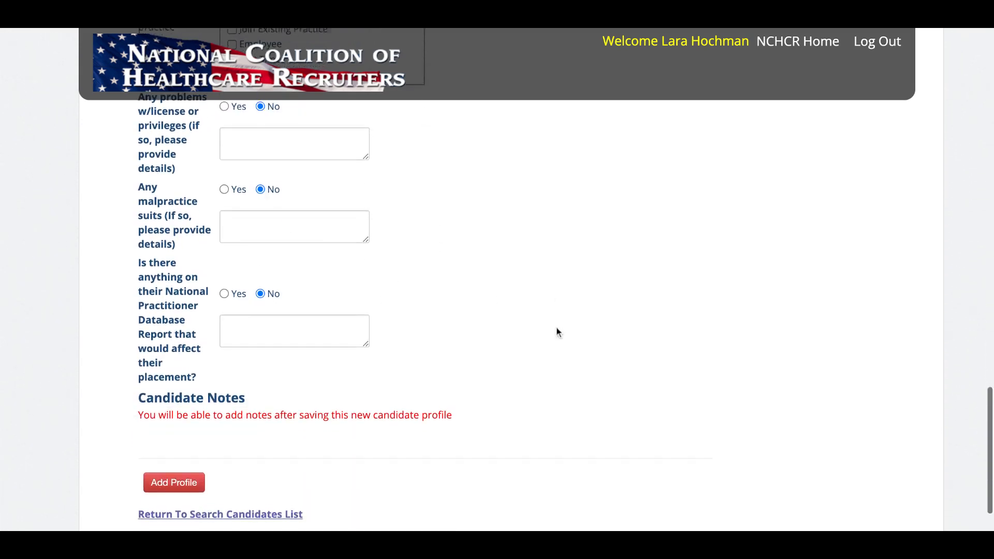
{"action": "left_click", "coordinate": [189, 472]}
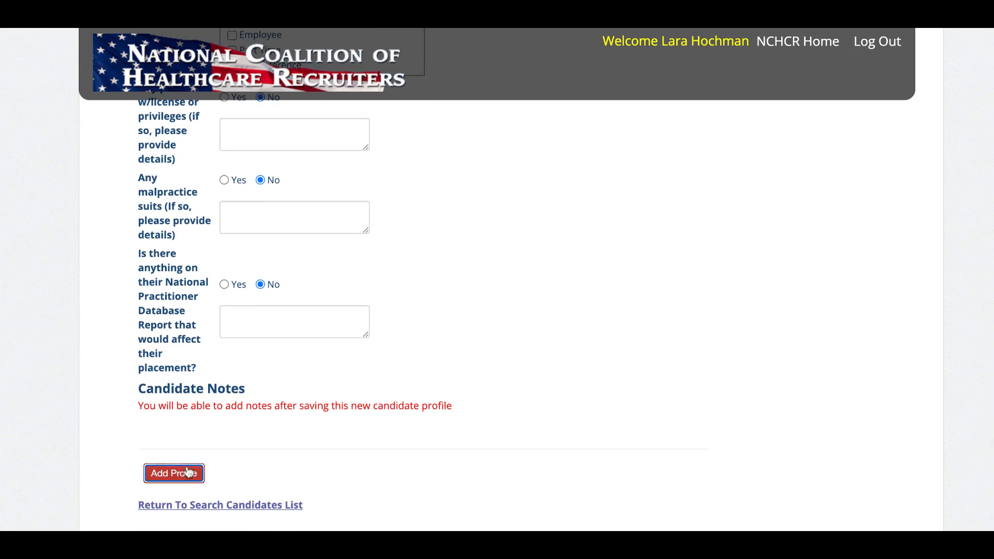
- Go to Manage Your Candidates and open candidate 43681 (Test1234) for editing
{"action": "scroll", "coordinate": [606, 369], "scroll_direction": "down", "scroll_amount": 5}
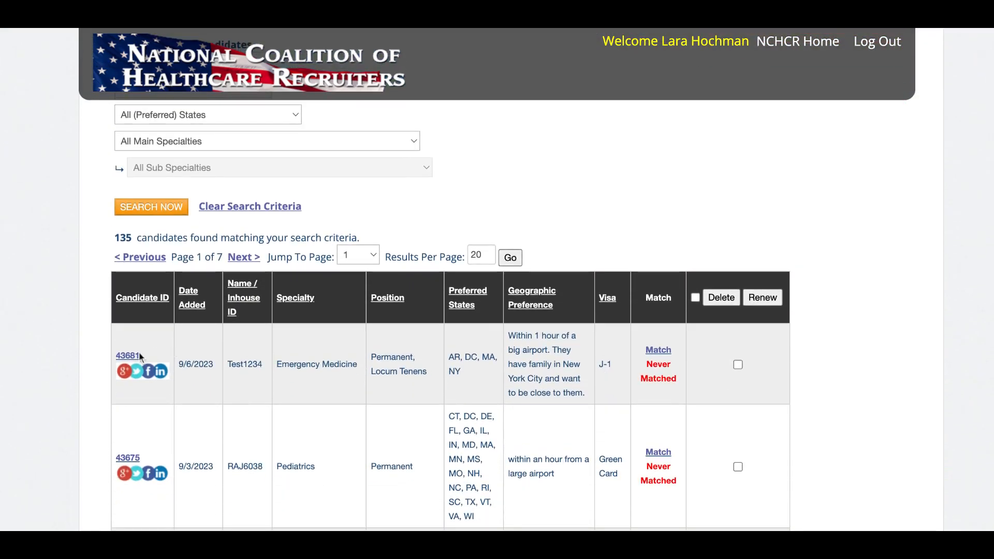
{"action": "scroll", "coordinate": [269, 359], "scroll_direction": "up", "scroll_amount": 3}
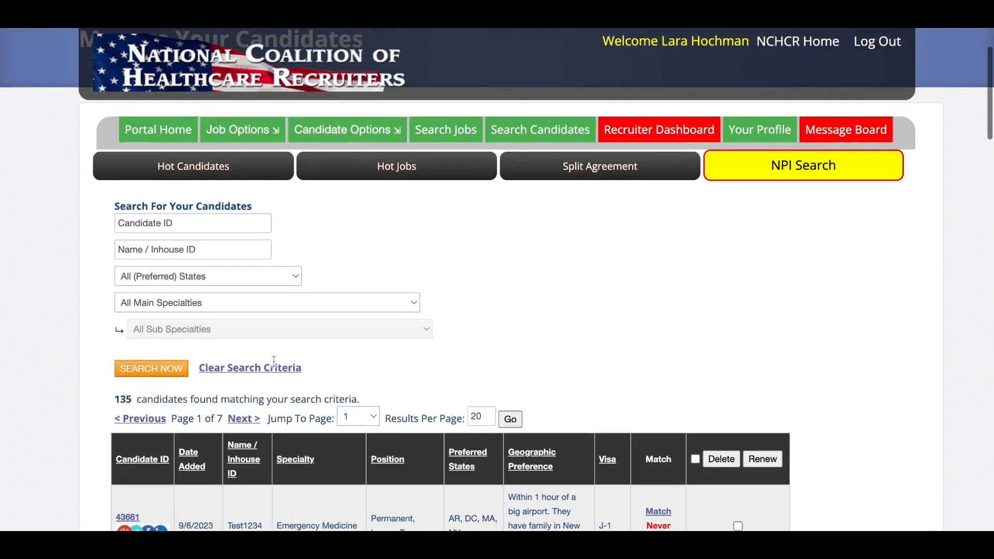
{"action": "mouse_move", "coordinate": [356, 143]}
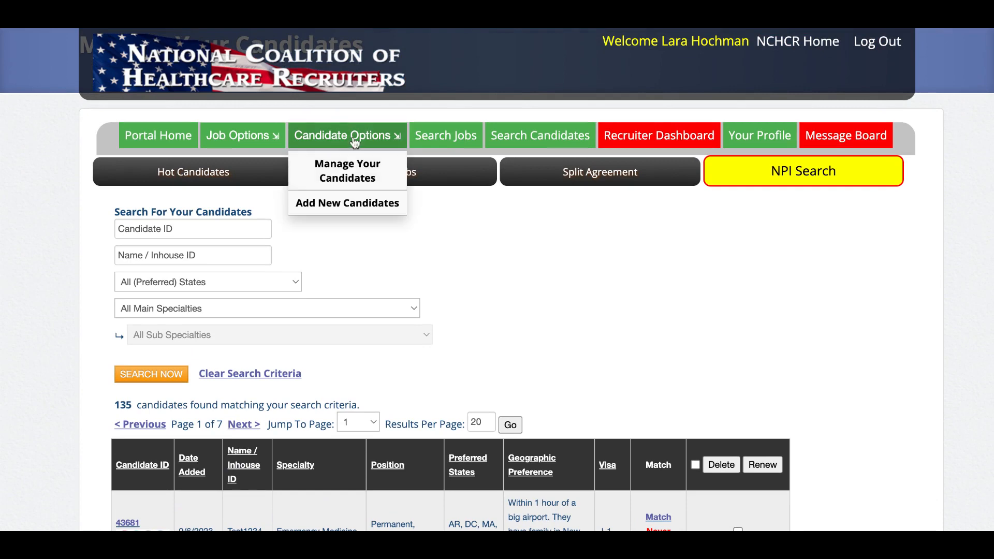
{"action": "left_click", "coordinate": [344, 177]}
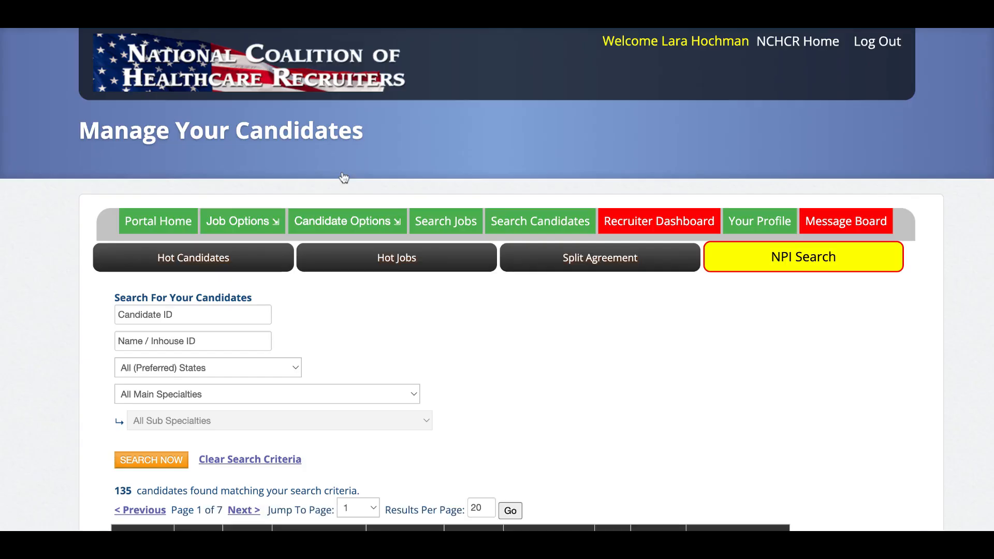
{"action": "scroll", "coordinate": [565, 377], "scroll_direction": "down", "scroll_amount": 6}
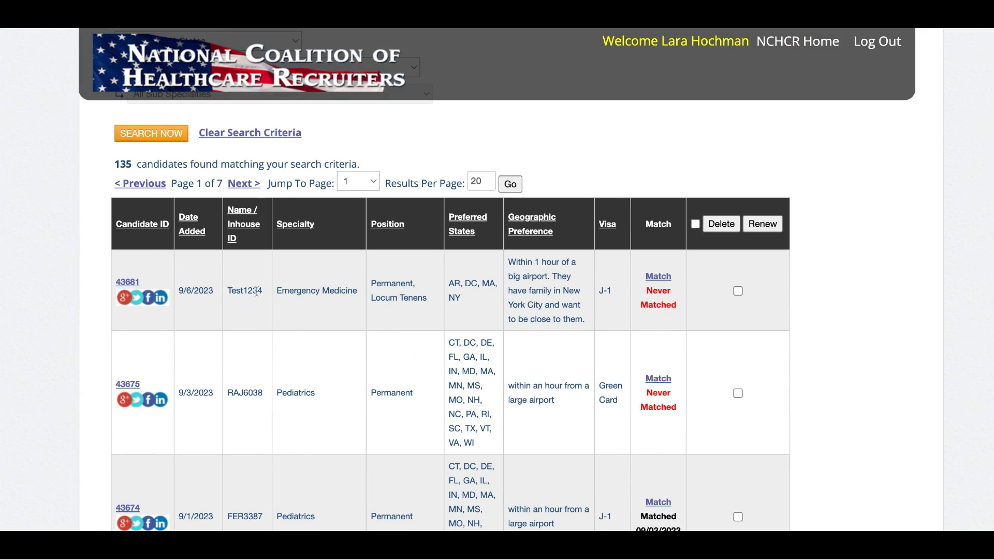
{"action": "left_click", "coordinate": [135, 288]}
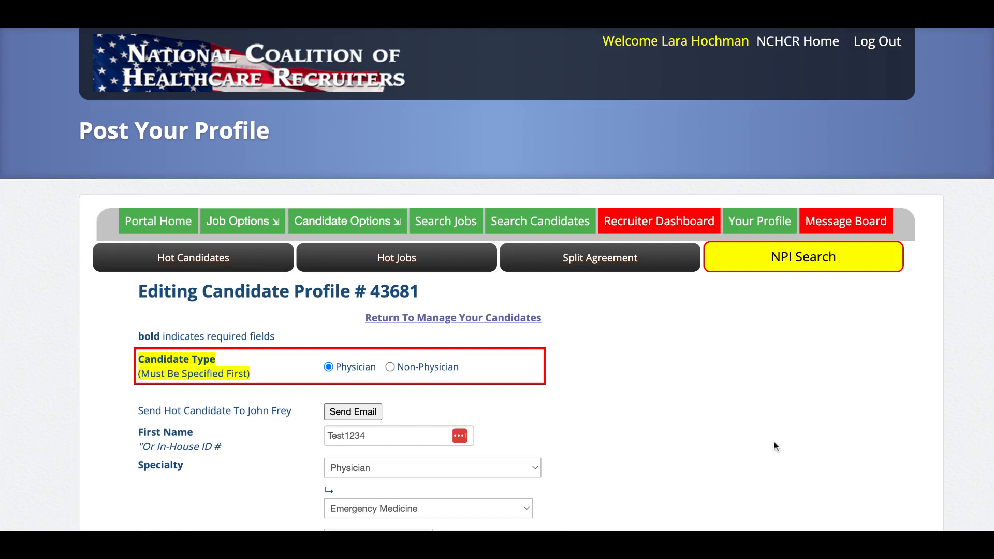
- Dismiss the hot-candidate email confirmation and go to the Manage Your Candidates list
{"action": "scroll", "coordinate": [774, 443], "scroll_direction": "down", "scroll_amount": 2}
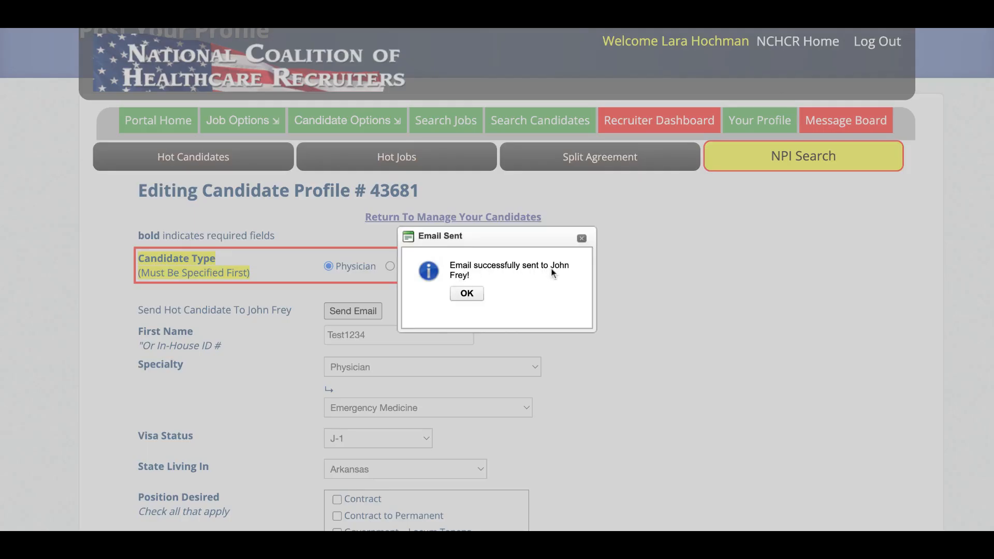
{"action": "left_click", "coordinate": [466, 294]}
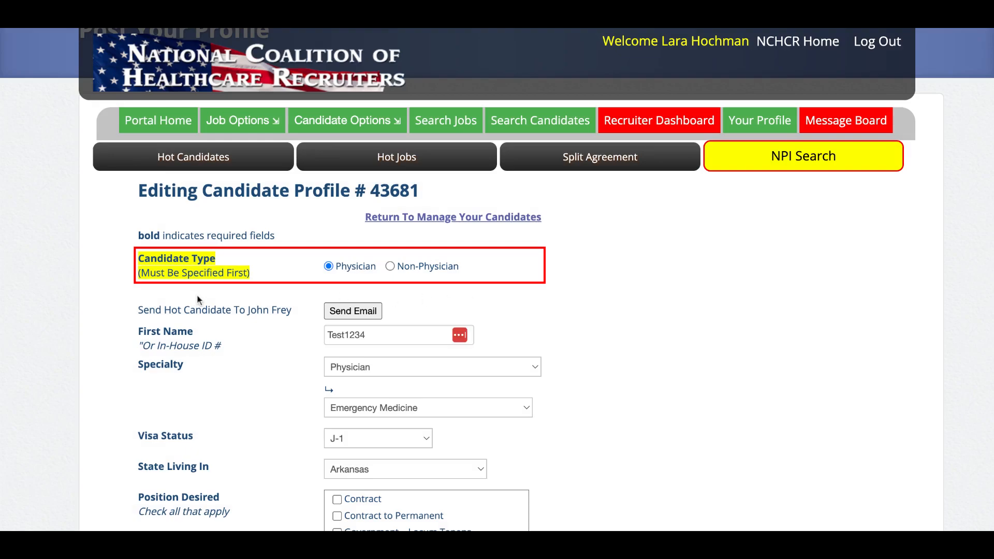
{"action": "mouse_move", "coordinate": [337, 124]}
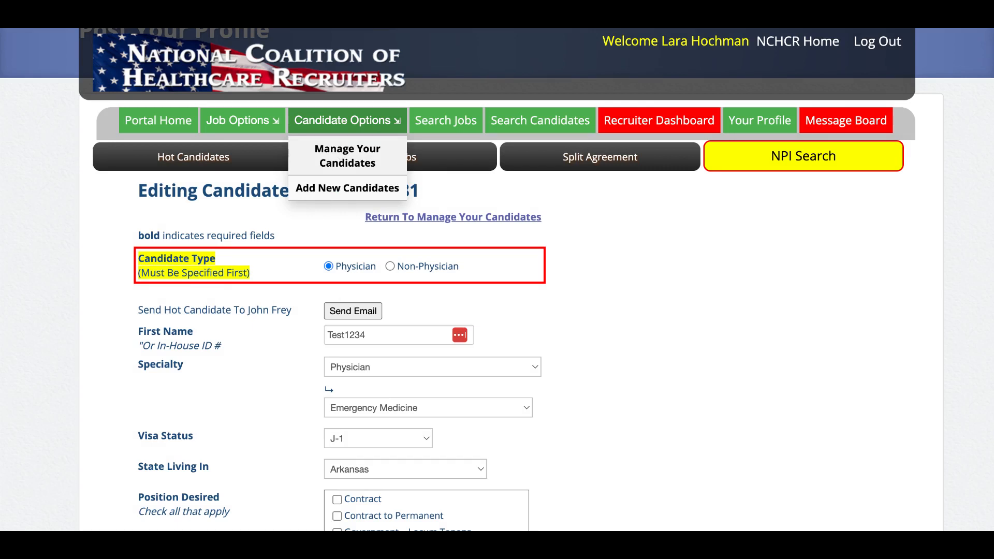
{"action": "left_click", "coordinate": [348, 156]}
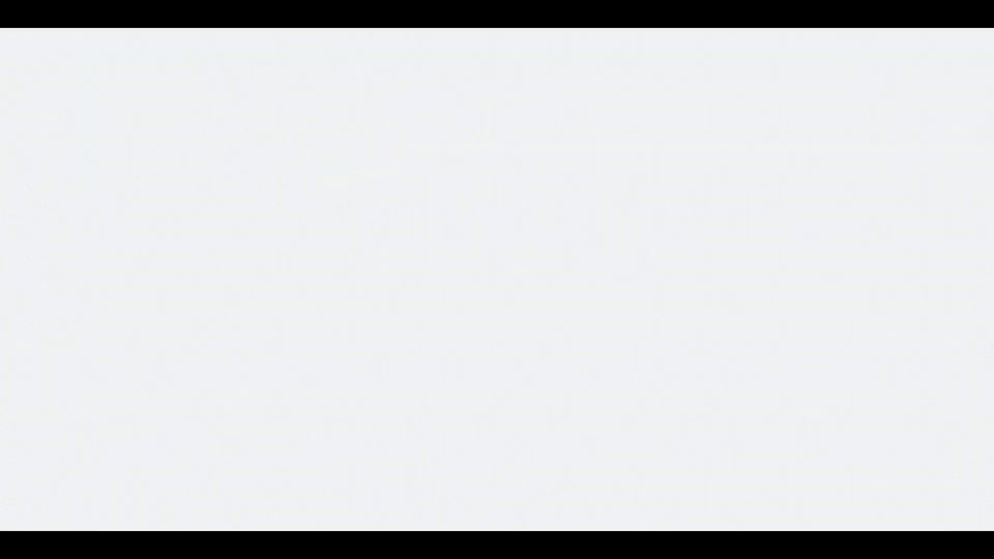
- Run Match for candidate Test1234 and review the 8 Emergency Medicine jobs found
{"action": "scroll", "coordinate": [545, 336], "scroll_direction": "down", "scroll_amount": 2}
{"action": "scroll", "coordinate": [546, 340], "scroll_direction": "down", "scroll_amount": 5}
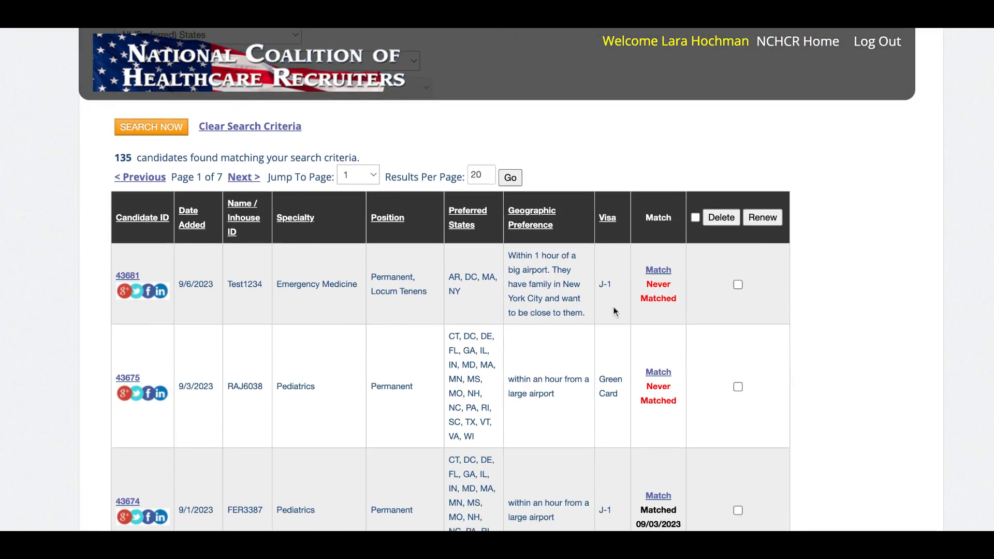
{"action": "left_click", "coordinate": [658, 270]}
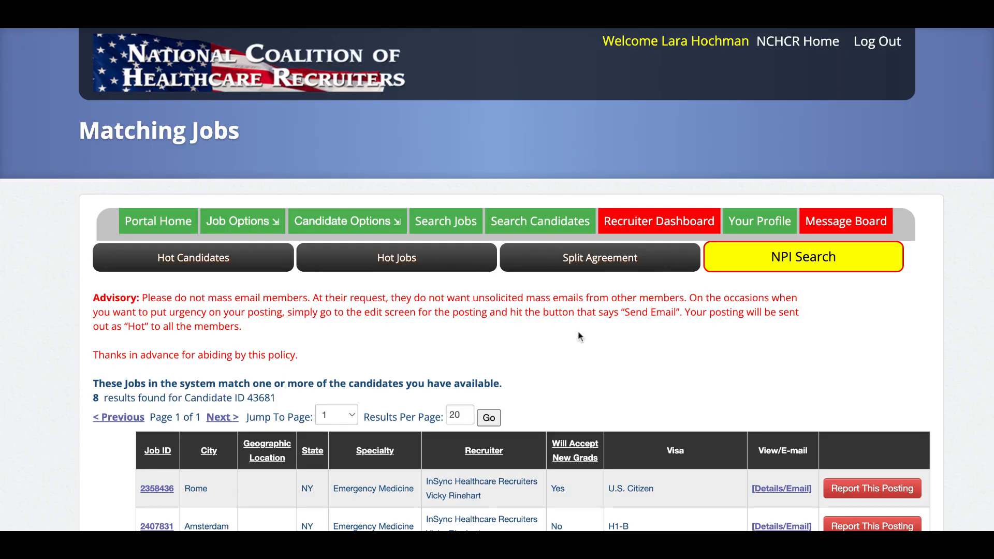
{"action": "scroll", "coordinate": [579, 335], "scroll_direction": "down", "scroll_amount": 5}
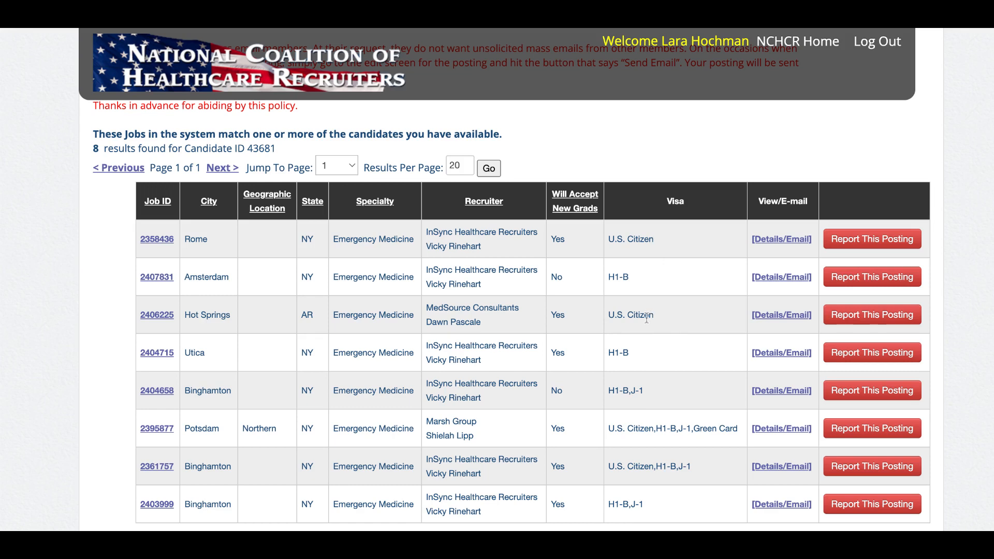
{"action": "scroll", "coordinate": [654, 313], "scroll_direction": "down", "scroll_amount": 3}
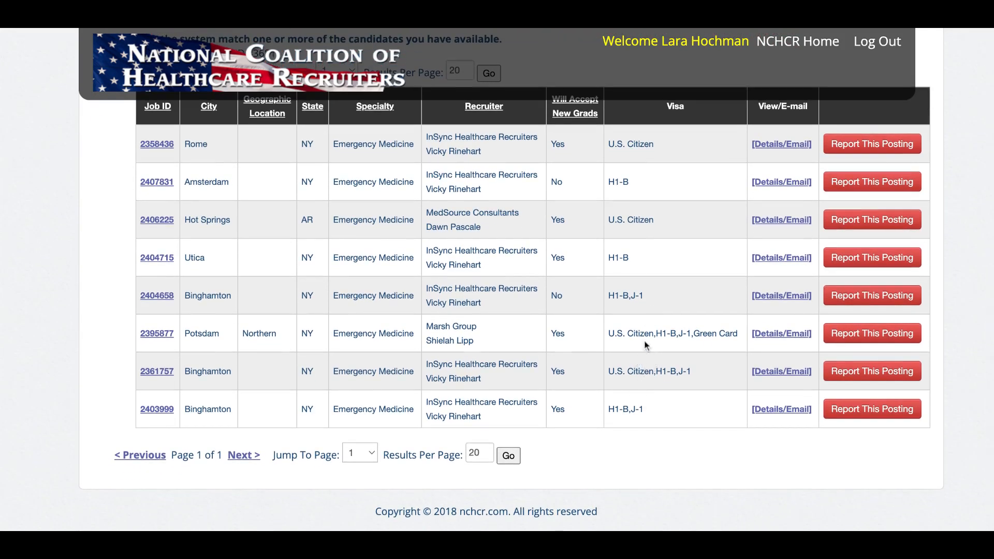
{"action": "scroll", "coordinate": [651, 377], "scroll_direction": "up", "scroll_amount": 2}
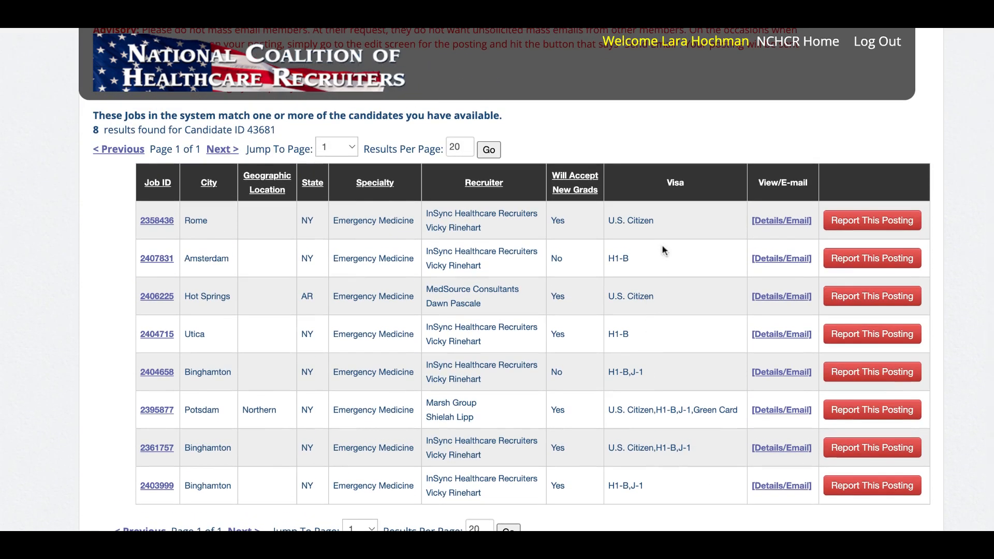
- Open the details of Emergency Medicine job 2358436 in Rome, NY and read its description
{"action": "left_click", "coordinate": [777, 223]}
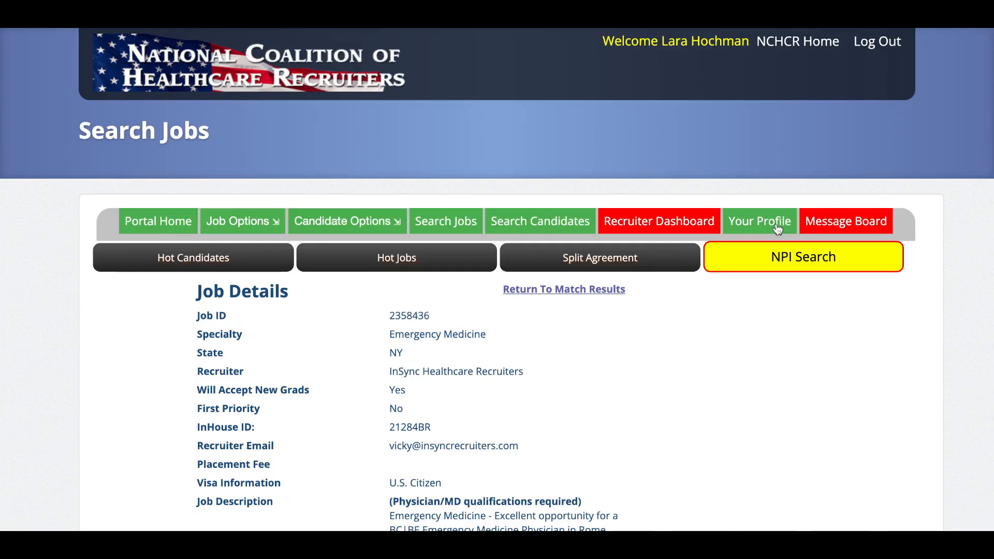
{"action": "scroll", "coordinate": [703, 377], "scroll_direction": "down", "scroll_amount": 2}
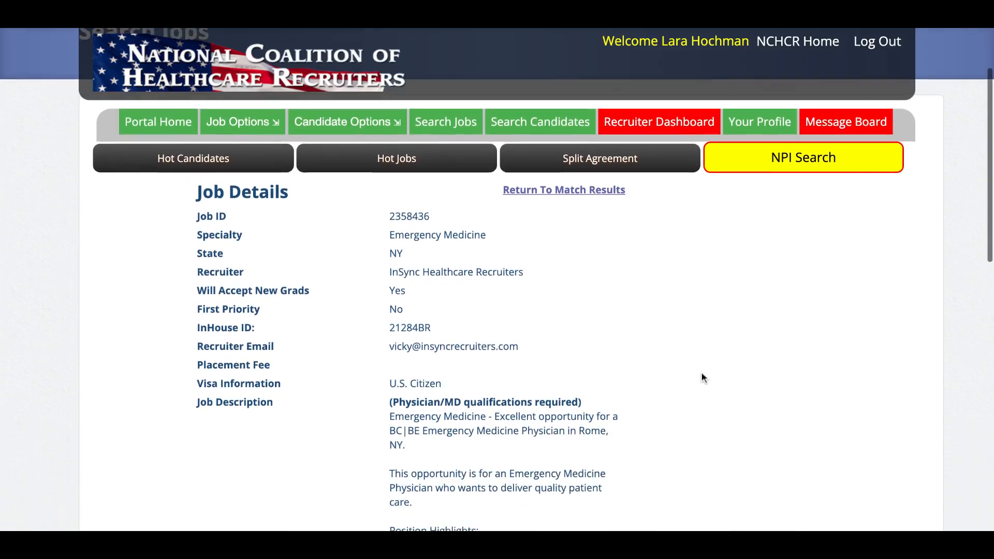
{"action": "scroll", "coordinate": [703, 377], "scroll_direction": "down", "scroll_amount": 4}
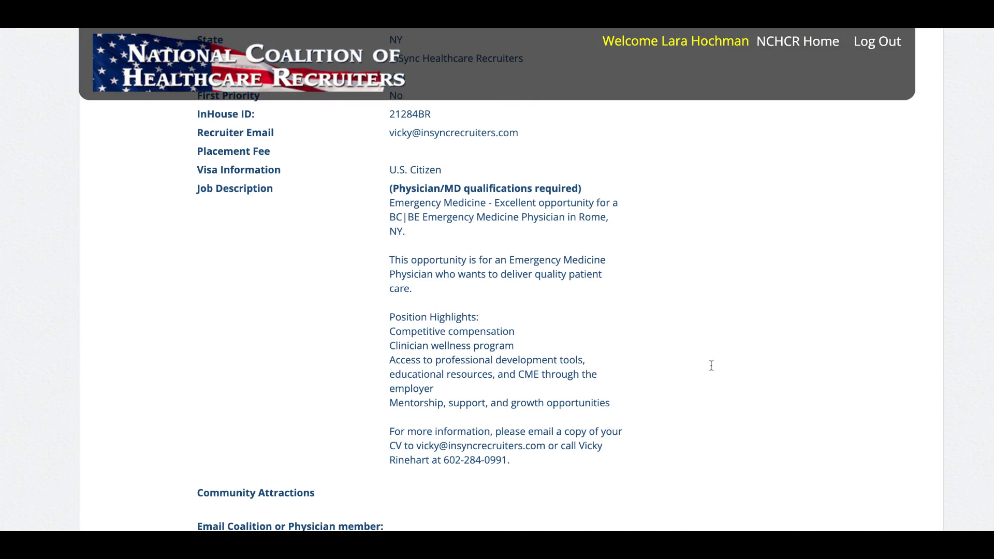
{"action": "scroll", "coordinate": [711, 365], "scroll_direction": "down", "scroll_amount": 3}
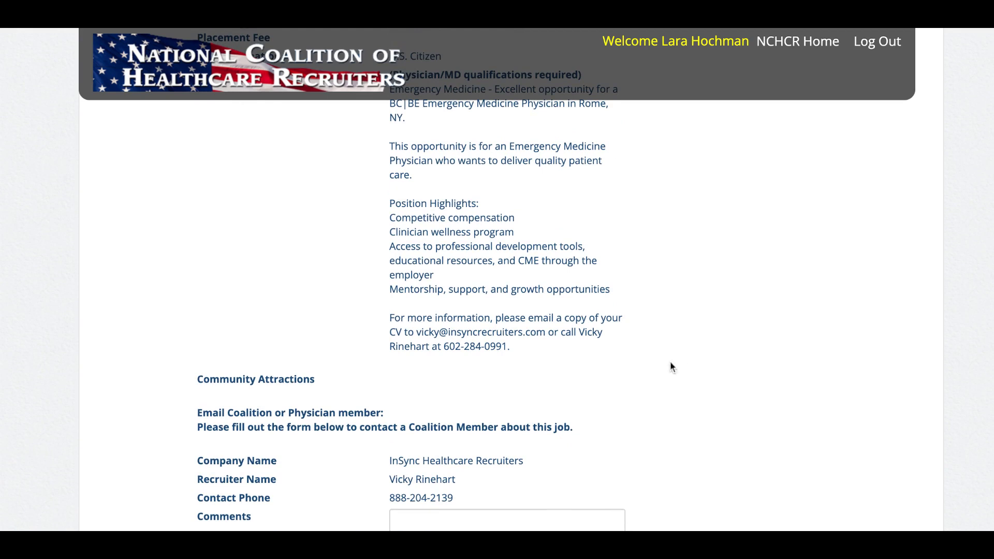
{"action": "scroll", "coordinate": [670, 362], "scroll_direction": "down", "scroll_amount": 2}
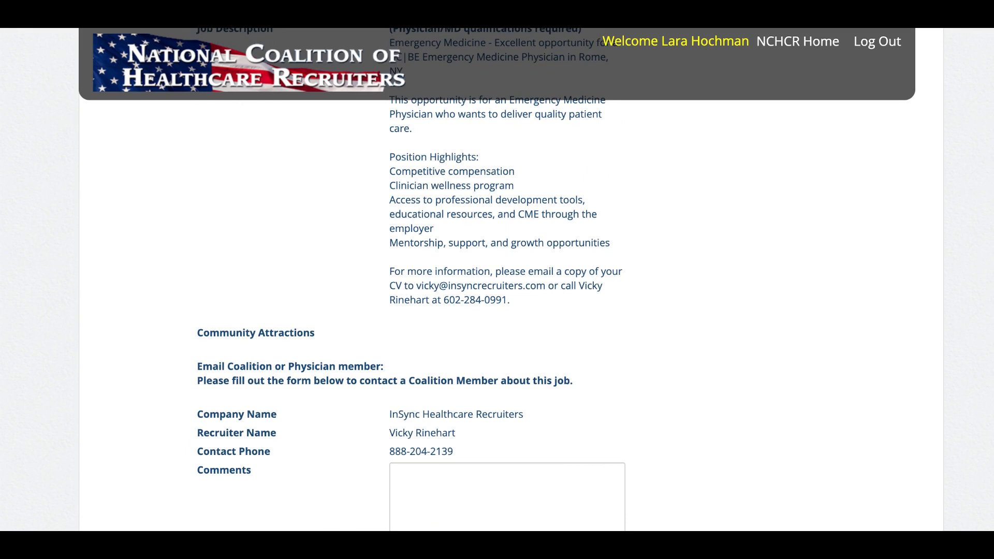
{"action": "scroll", "coordinate": [742, 367], "scroll_direction": "down", "scroll_amount": 1}
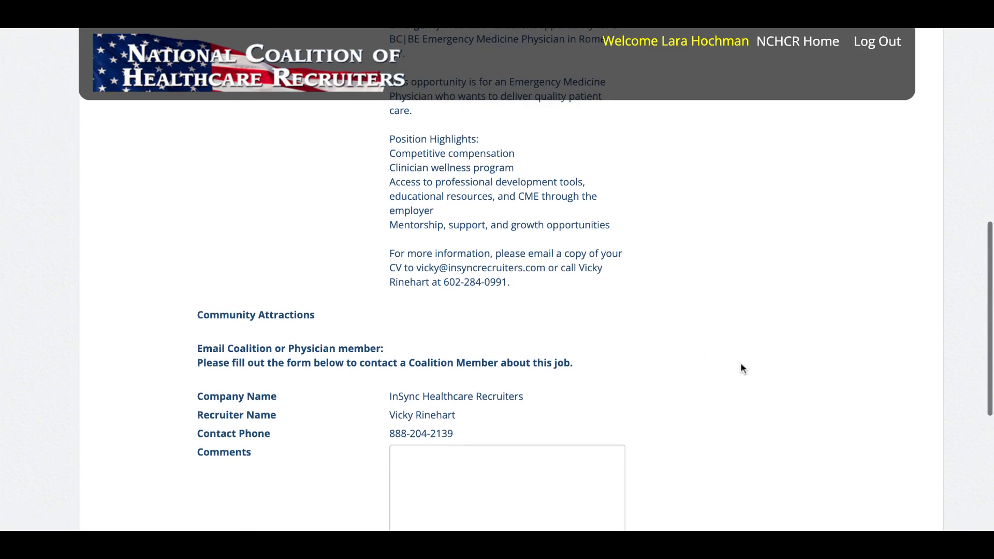
{"action": "scroll", "coordinate": [742, 367], "scroll_direction": "down", "scroll_amount": 2}
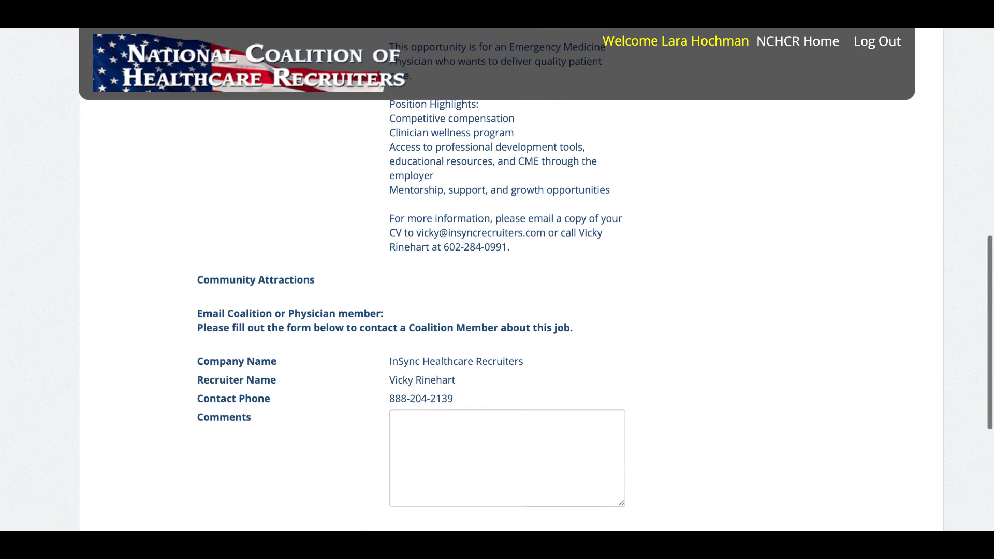
{"action": "scroll", "coordinate": [742, 367], "scroll_direction": "down", "scroll_amount": 3}
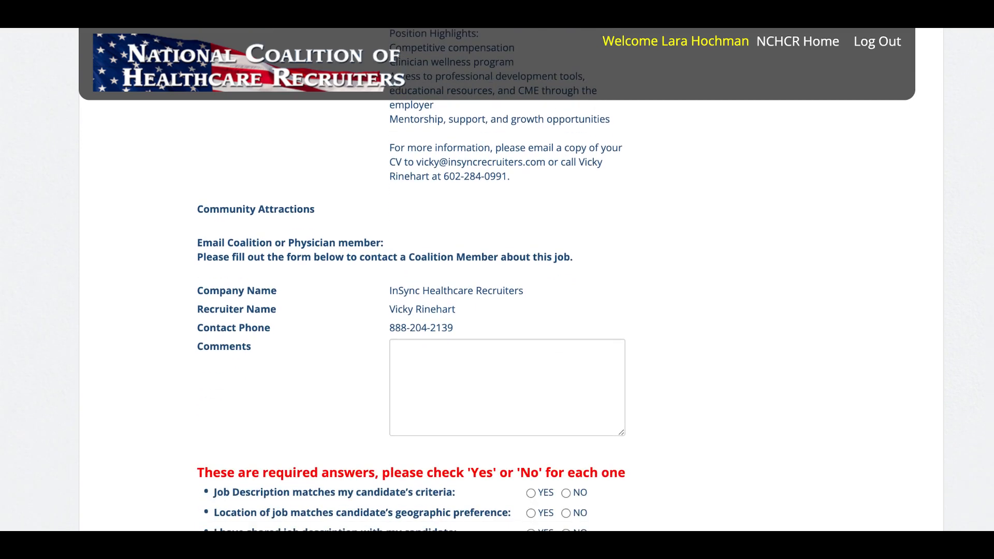
{"action": "scroll", "coordinate": [742, 368], "scroll_direction": "down", "scroll_amount": 3}
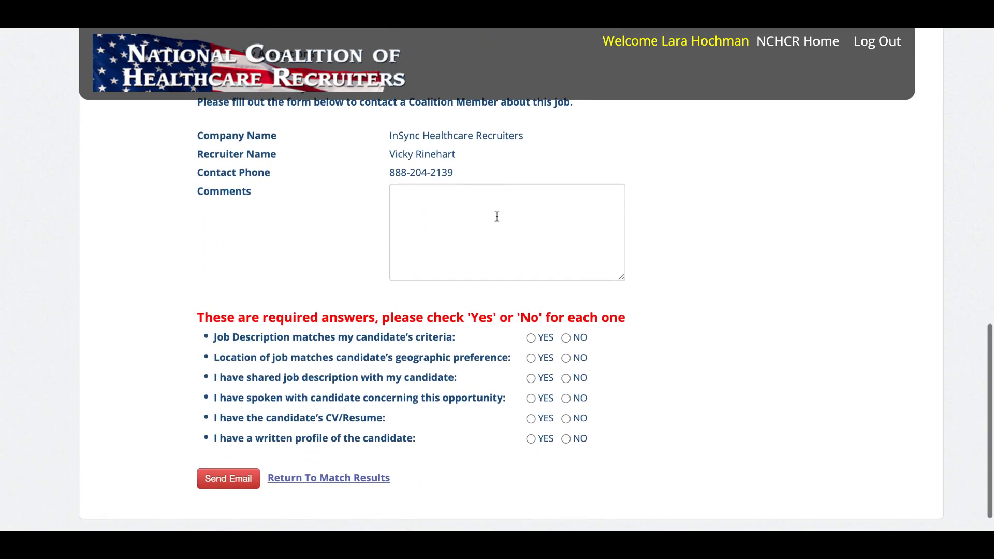
- Start a comment to the job's recruiter in the contact form, then return to the top
{"action": "left_click", "coordinate": [496, 215]}
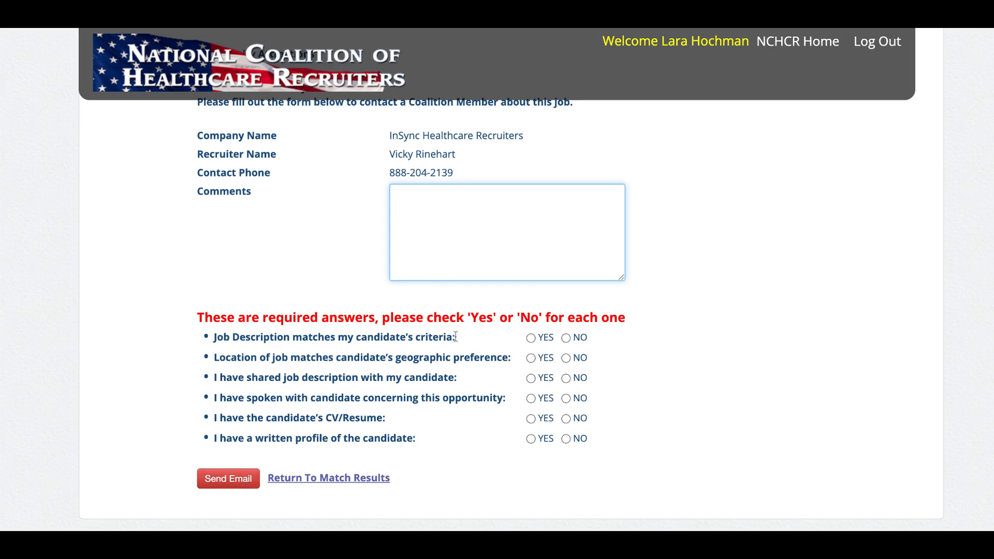
{"action": "scroll", "coordinate": [651, 286], "scroll_direction": "up", "scroll_amount": 15}
{"action": "scroll", "coordinate": [652, 288], "scroll_direction": "up", "scroll_amount": 1}
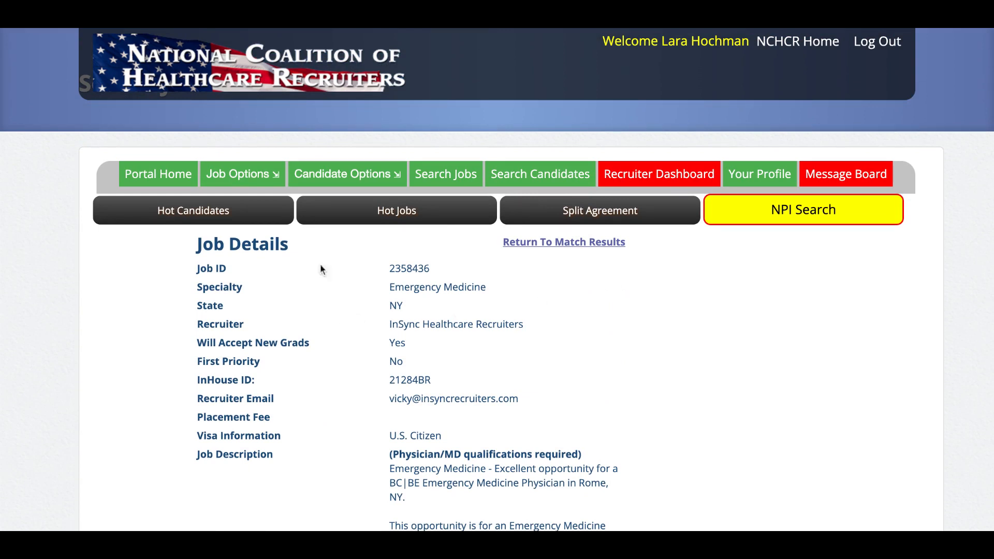
- Return to Manage Your Candidates and check Test1234 is marked Matched on 09/06/2023
{"action": "mouse_move", "coordinate": [317, 181]}
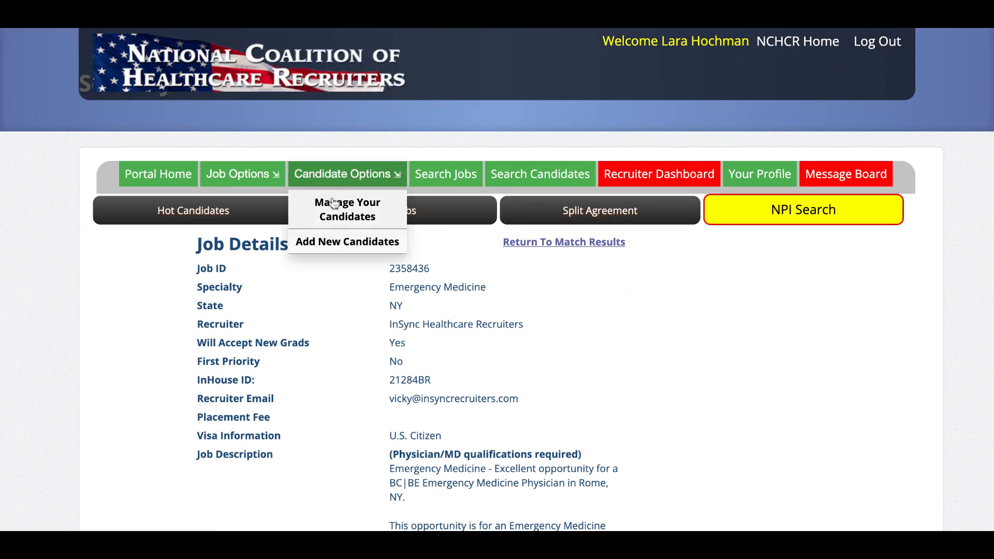
{"action": "left_click", "coordinate": [333, 203]}
{"action": "scroll", "coordinate": [622, 352], "scroll_direction": "down", "scroll_amount": 8}
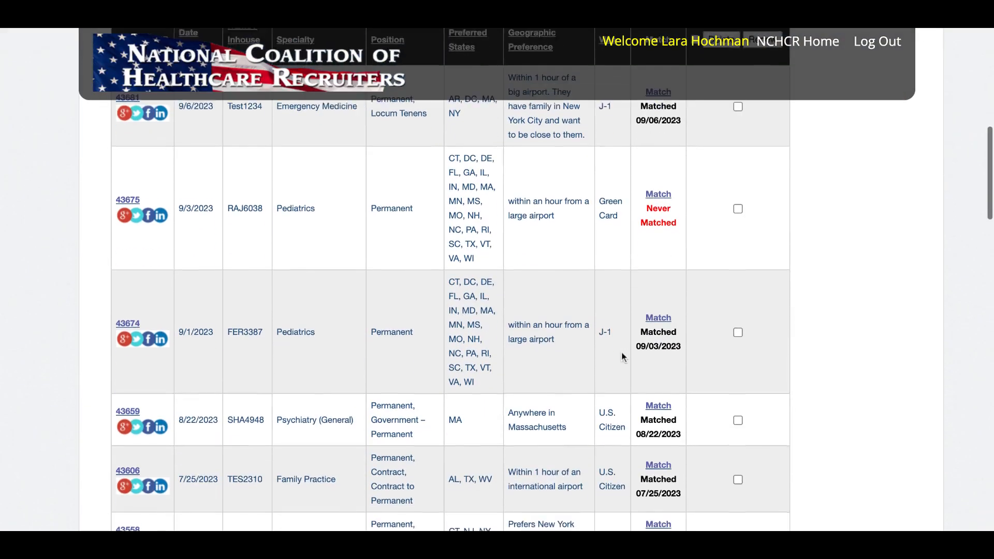
{"action": "scroll", "coordinate": [622, 351], "scroll_direction": "down", "scroll_amount": 1}
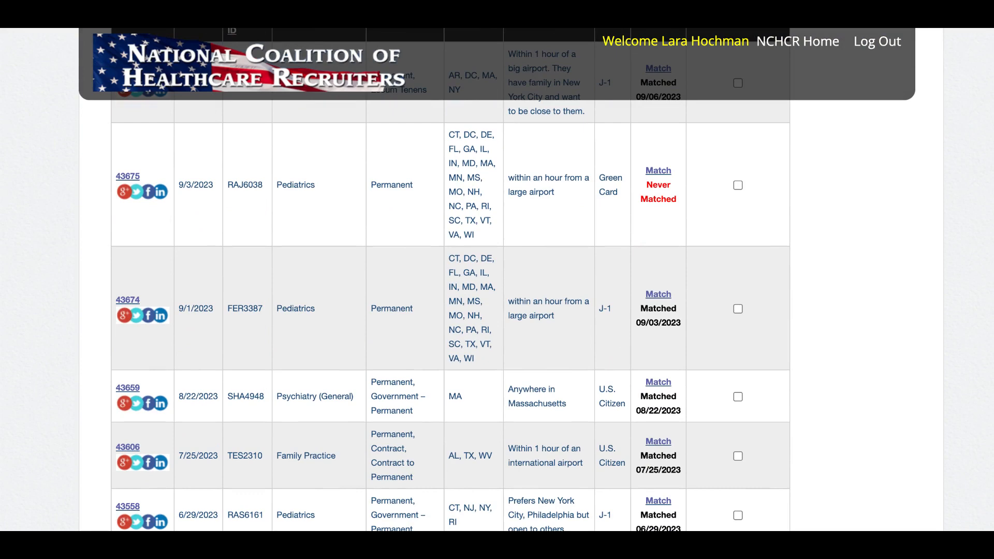
{"action": "scroll", "coordinate": [497, 280], "scroll_direction": "up", "scroll_amount": 3}
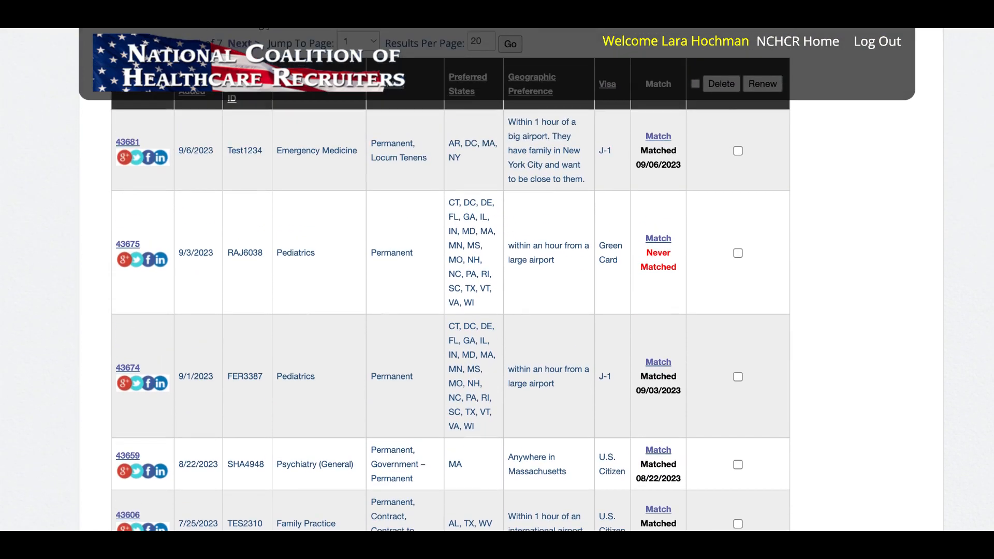